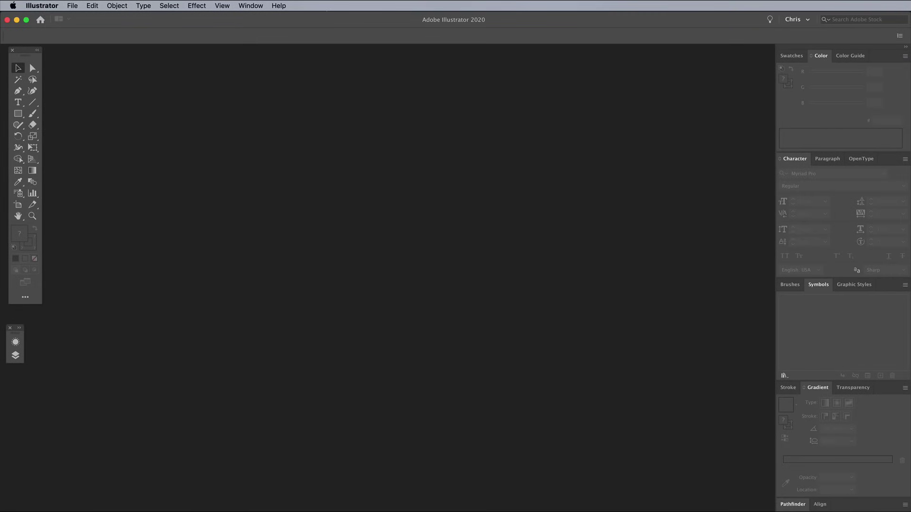
# Create a new 1000 by 1000 px document in RGB colour mode
pyautogui.click(73, 6)
pyautogui.click(78, 17)
pyautogui.press('Tab')
pyautogui.press('Tab')
pyautogui.press('Tab')
pyautogui.press('Tab')
pyautogui.write('1000')
pyautogui.press('Tab')
pyautogui.write('1000')
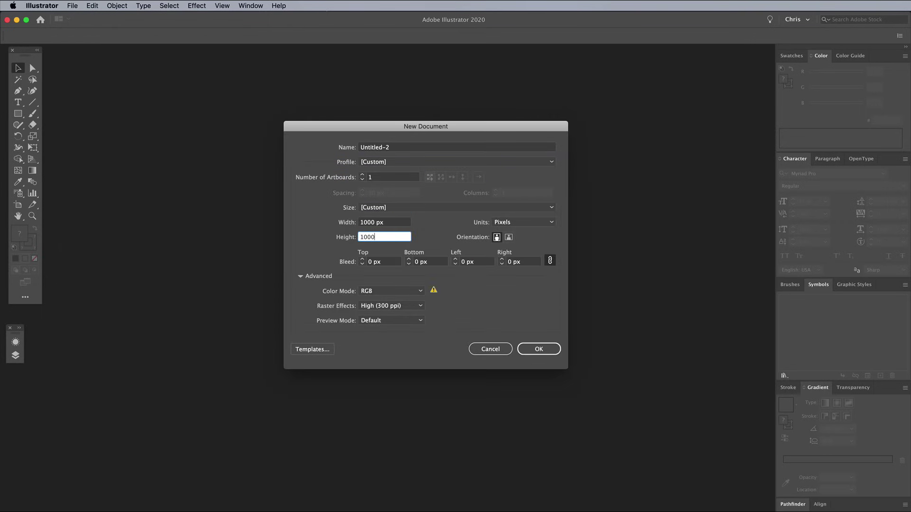
pyautogui.press('Tab')
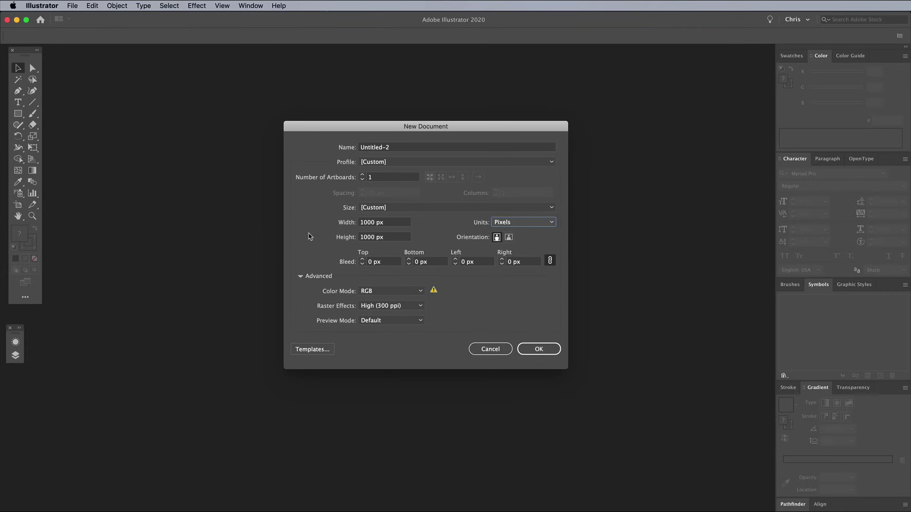
pyautogui.click(377, 290)
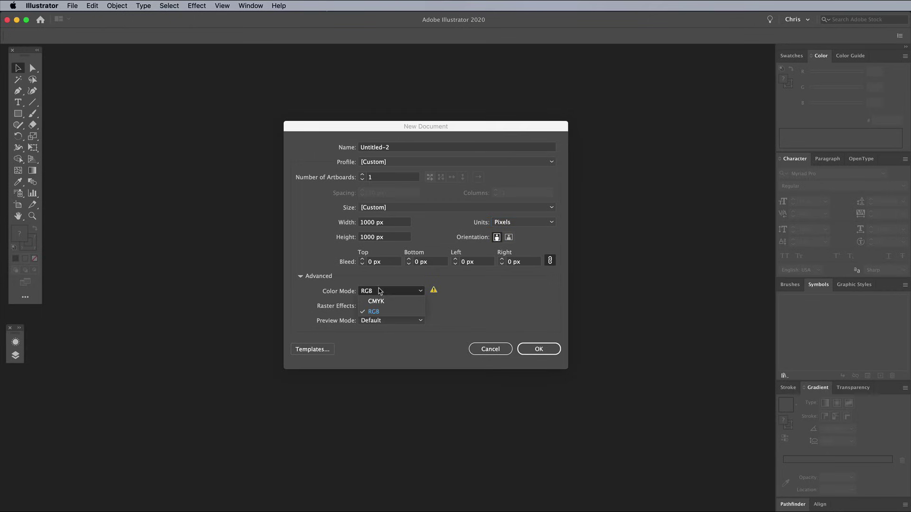
pyautogui.click(385, 314)
pyautogui.click(536, 350)
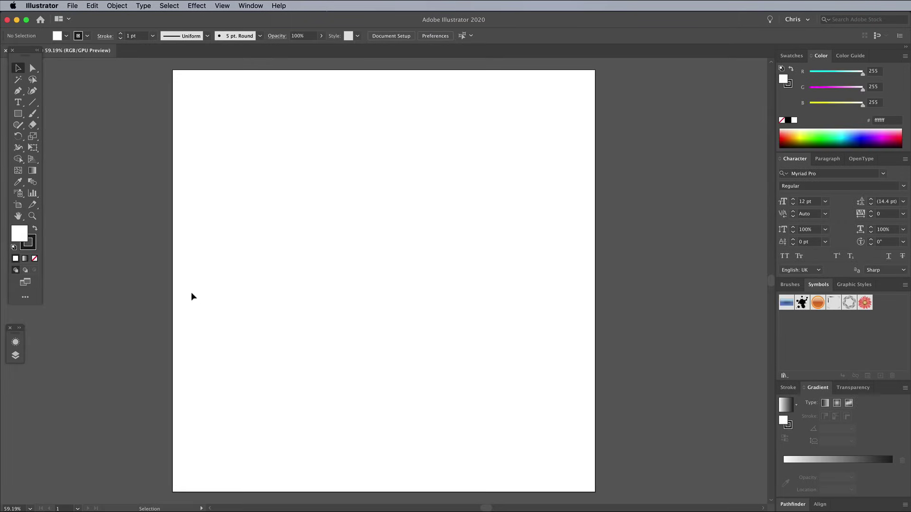
# Draw a square about 104 px wide near the artboard's centre, with no stroke and a dark blue 002e89 fill
pyautogui.click(31, 248)
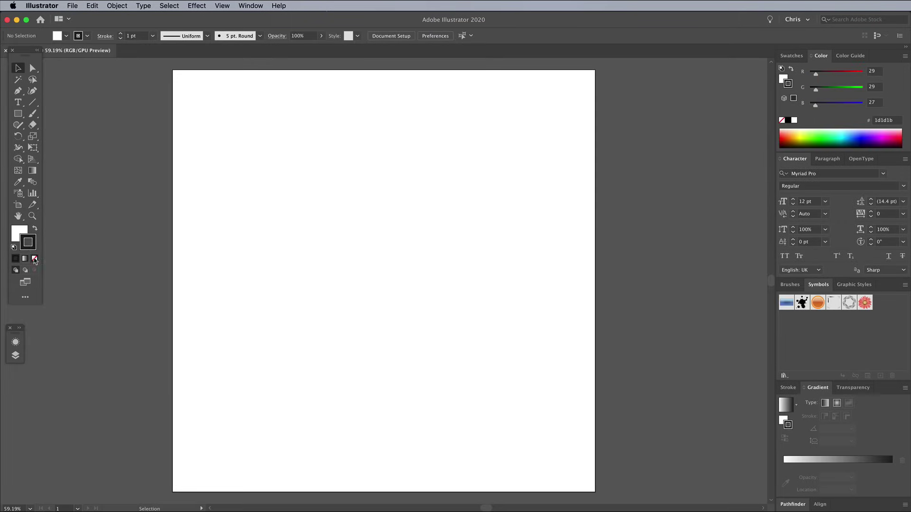
pyautogui.click(35, 259)
pyautogui.click(15, 234)
pyautogui.doubleClick(15, 234)
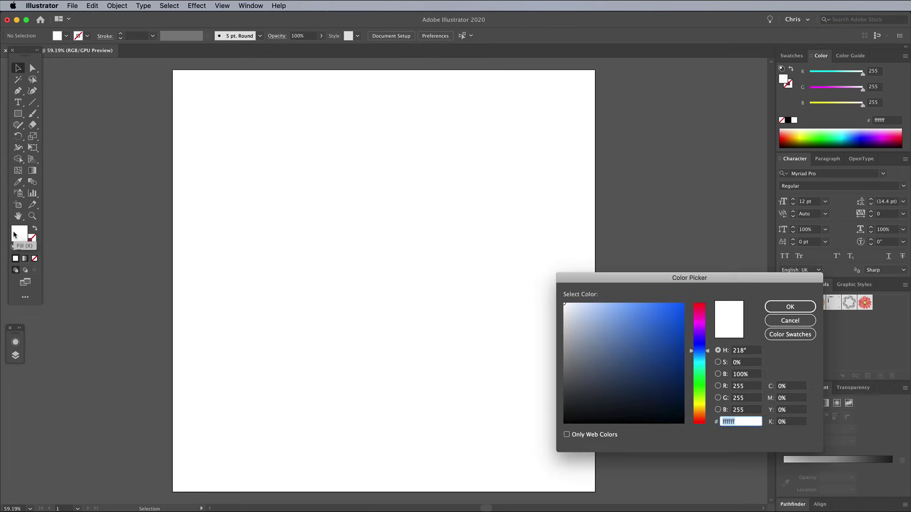
pyautogui.moveTo(664, 343)
pyautogui.mouseDown()
pyautogui.moveTo(683, 361)
pyautogui.moveTo(710, 351)
pyautogui.mouseUp()
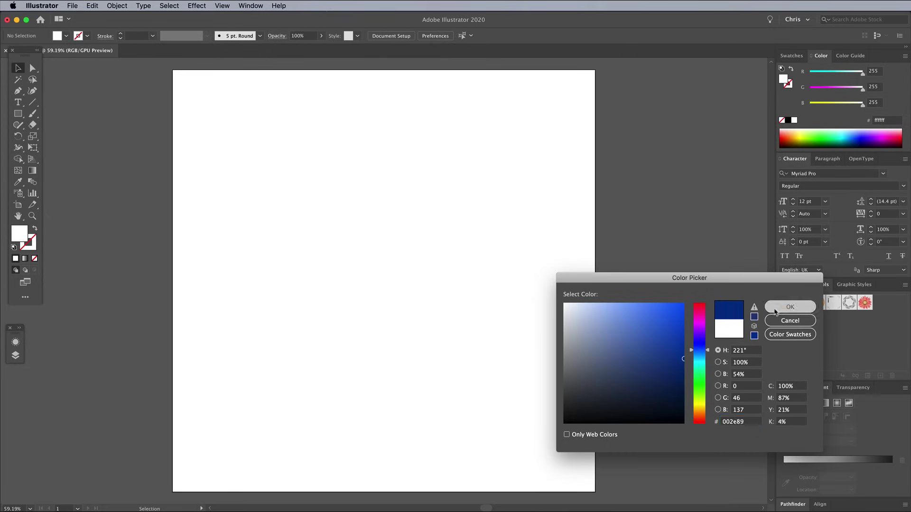
pyautogui.click(775, 312)
pyautogui.click(18, 114)
pyautogui.moveTo(367, 268); pyautogui.dragTo(411, 303)
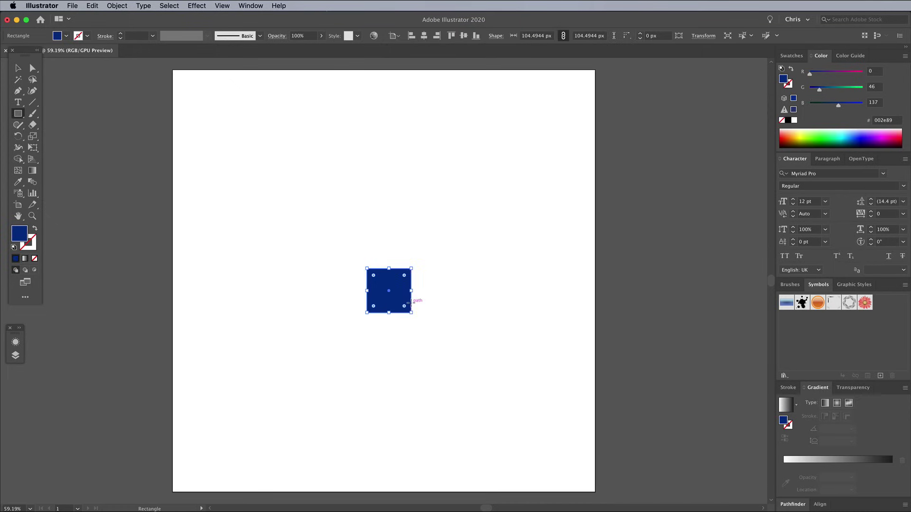
# Add a 3D Extrude & Bevel effect to the blue square using the Isometric Top position with preview on
pyautogui.click(196, 5)
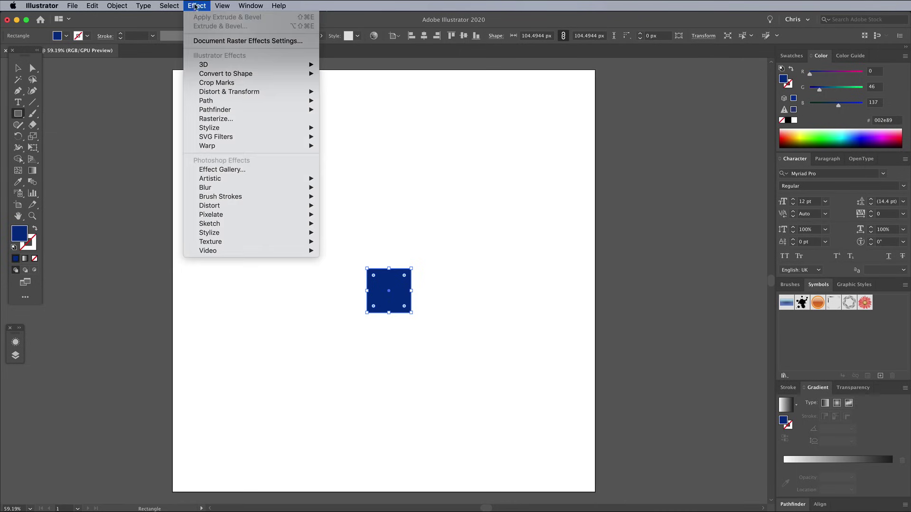
pyautogui.moveTo(220, 69)
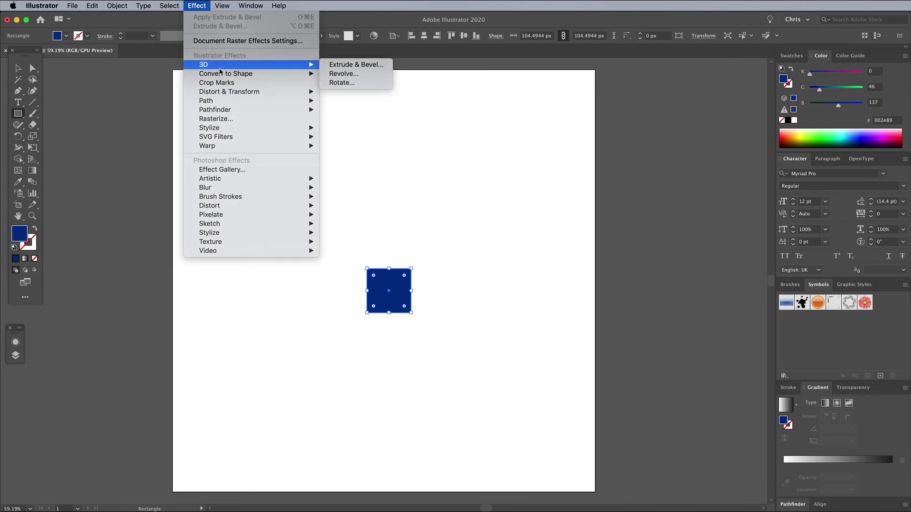
pyautogui.click(339, 65)
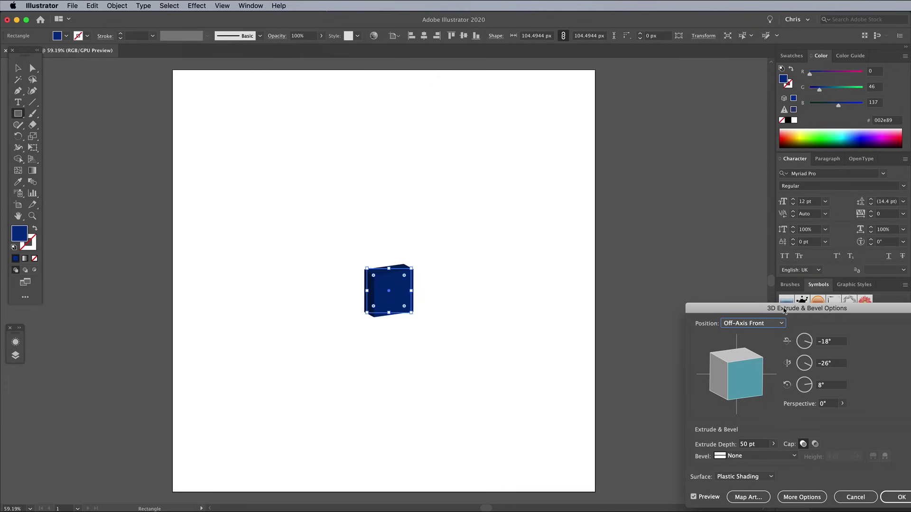
pyautogui.moveTo(785, 309); pyautogui.dragTo(622, 163)
pyautogui.click(612, 180)
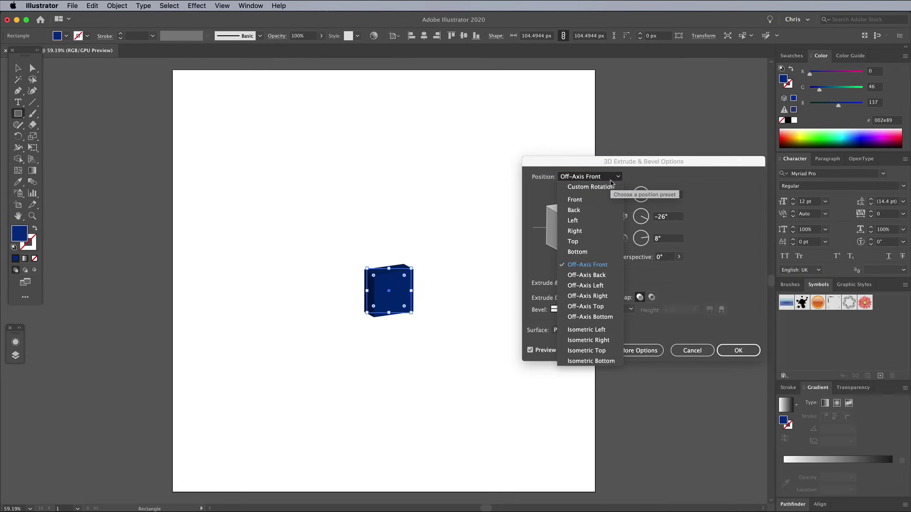
pyautogui.click(587, 351)
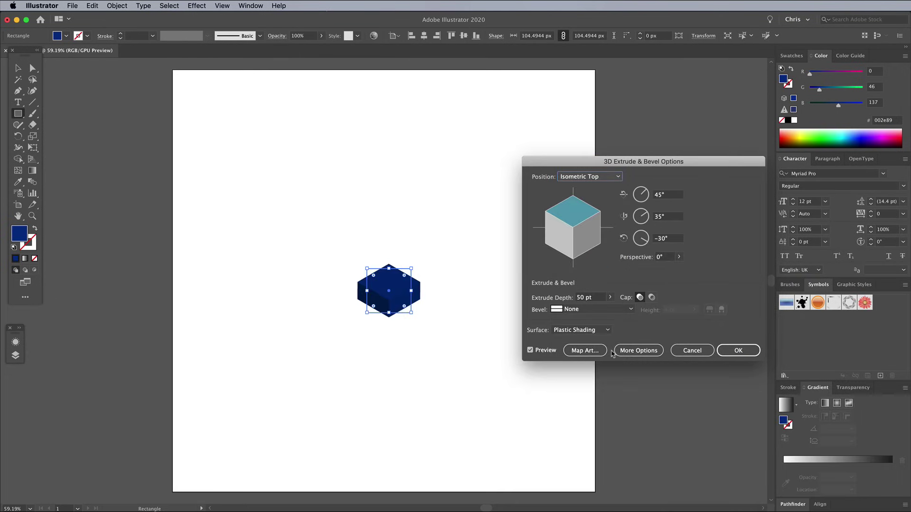
# Set the extrude depth to 280 pt and apply the effect to form a tall tower
pyautogui.click(593, 298)
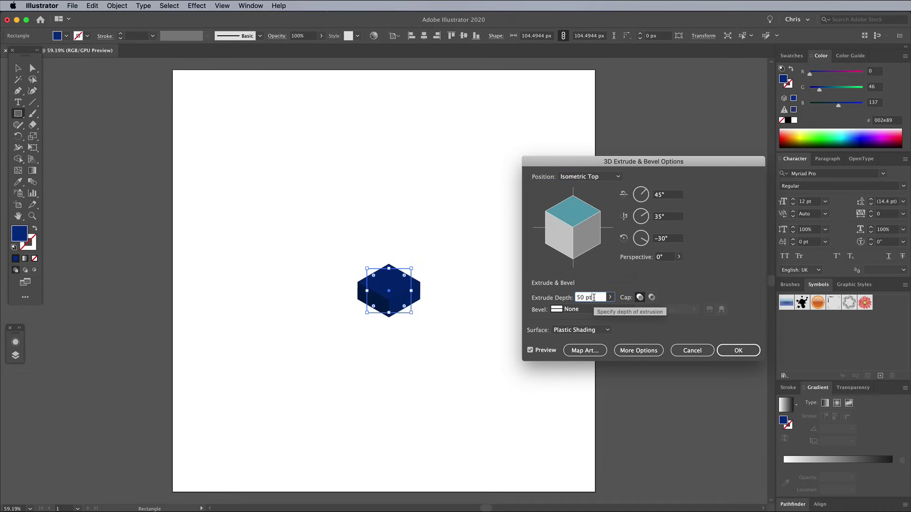
pyautogui.hotkey('shift', 'Up')
pyautogui.hotkey('shift', 'Up')
pyautogui.hotkey('shift', 'Up')
pyautogui.hotkey('shift', 'Up')
pyautogui.hotkey('shift', 'Up')
pyautogui.hotkey('shift', 'Up')
pyautogui.hotkey('shift', 'Up')
pyautogui.hotkey('shift', 'Up')
pyautogui.hotkey('shift', 'Up')
pyautogui.hotkey('shift', 'Up')
pyautogui.hotkey('shift', 'Up')
pyautogui.hotkey('shift', 'Up')
pyautogui.hotkey('shift', 'Up')
pyautogui.hotkey('shift', 'Up')
pyautogui.hotkey('shift', 'Up')
pyautogui.hotkey('shift', 'Up')
pyautogui.hotkey('shift', 'Up')
pyautogui.hotkey('shift', 'Up')
pyautogui.hotkey('shift', 'Up')
pyautogui.hotkey('shift', 'Up')
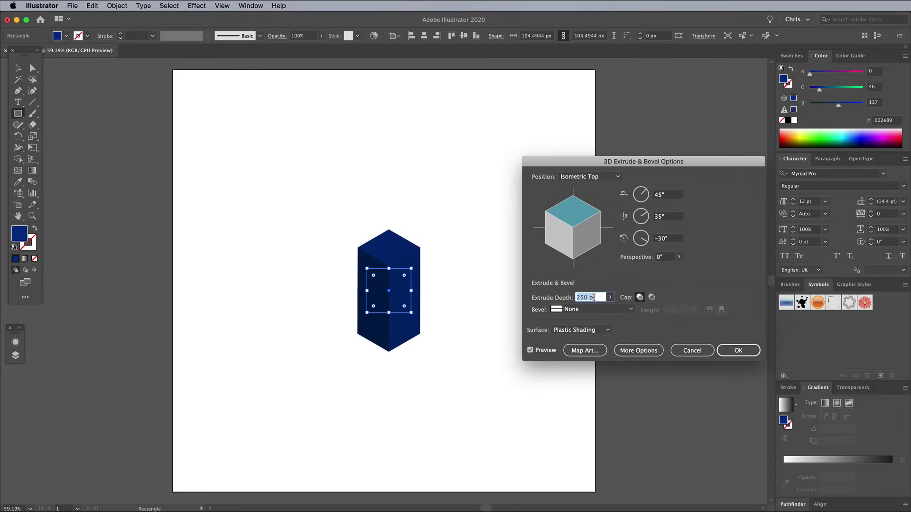
pyautogui.hotkey('shift', 'Up')
pyautogui.hotkey('shift', 'Up')
pyautogui.click(731, 352)
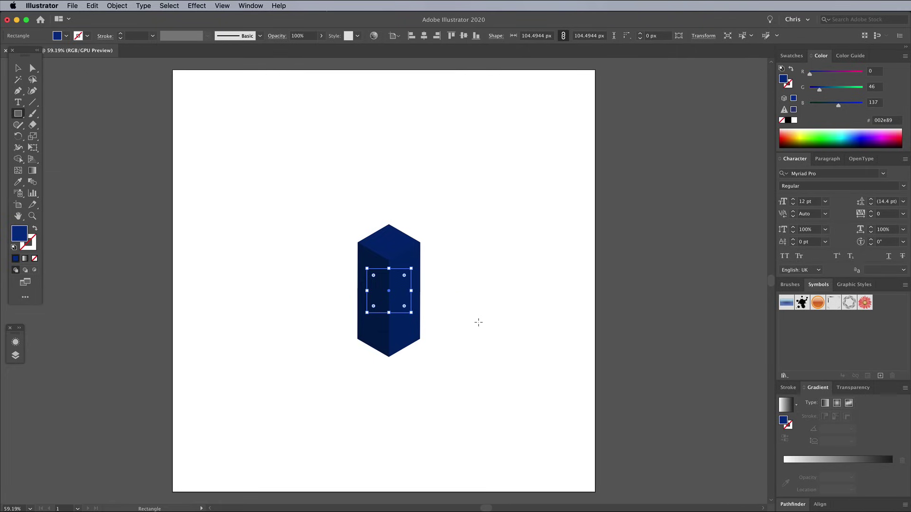
# Duplicate the extruded tower straight upward, overlapping the original
pyautogui.press('super+equal')
pyautogui.press('super+equal')
pyautogui.press('super+equal')
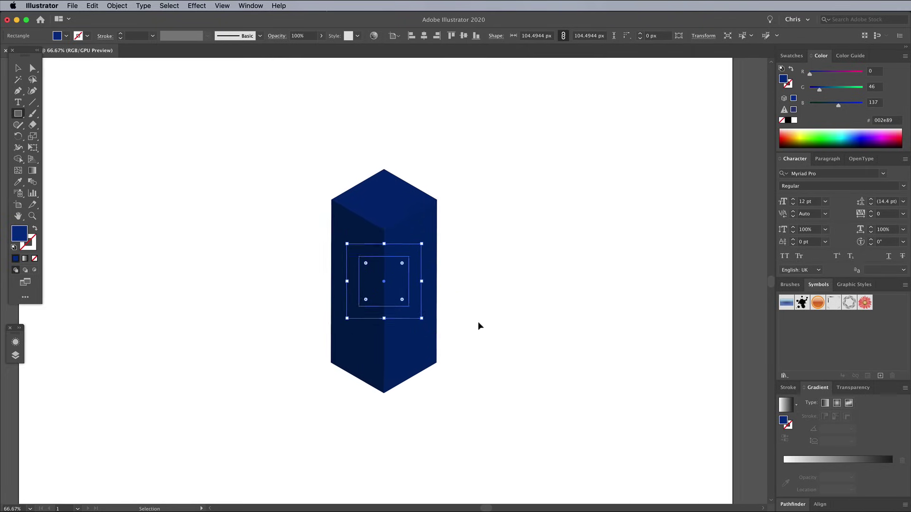
pyautogui.click(19, 71)
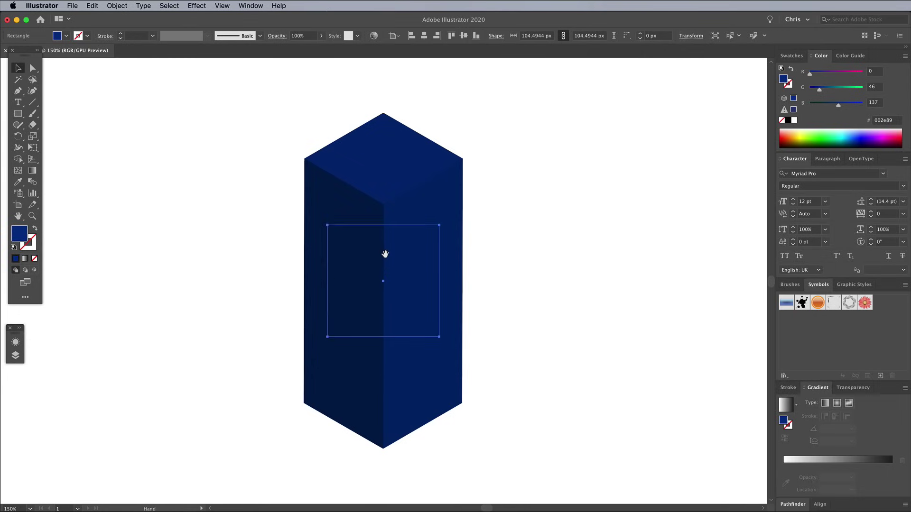
pyautogui.moveTo(384, 254); pyautogui.dragTo(392, 218)
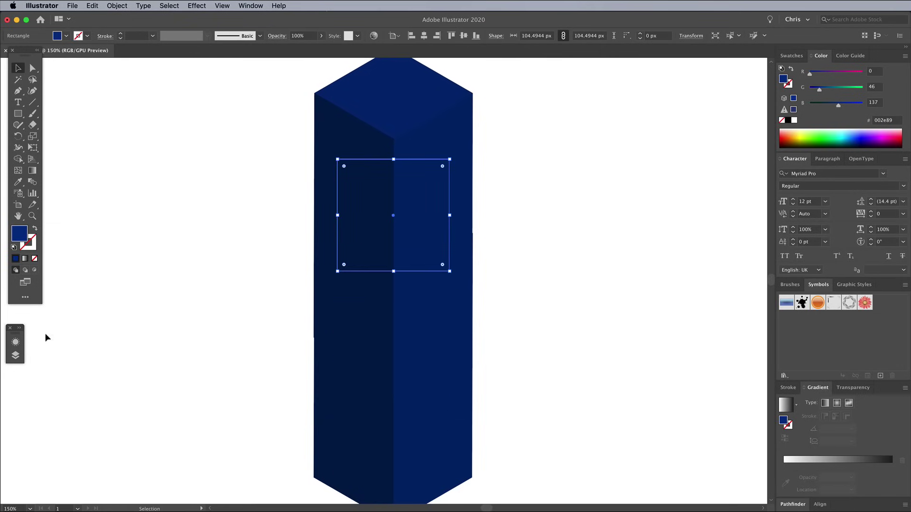
# Edit the upper copy's 3D Extrude & Bevel effect, reducing its extrude depth to 10 pt
pyautogui.click(16, 343)
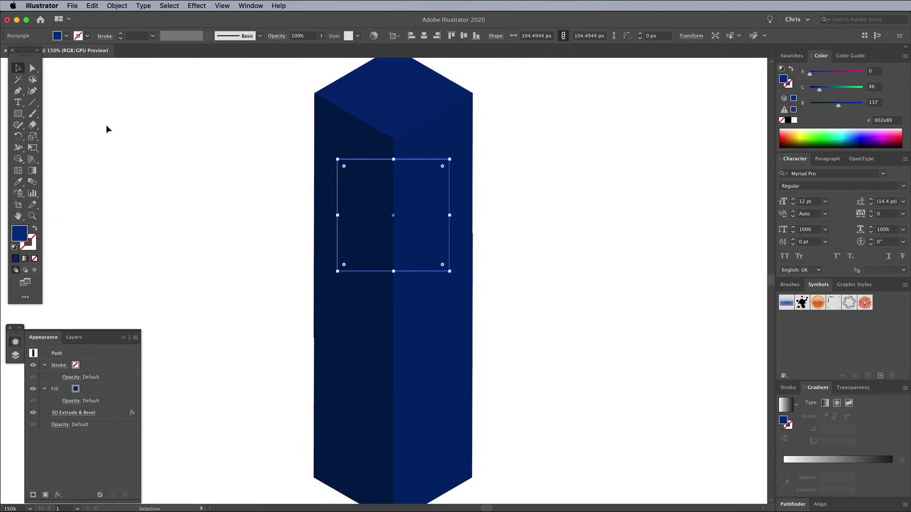
pyautogui.click(243, 6)
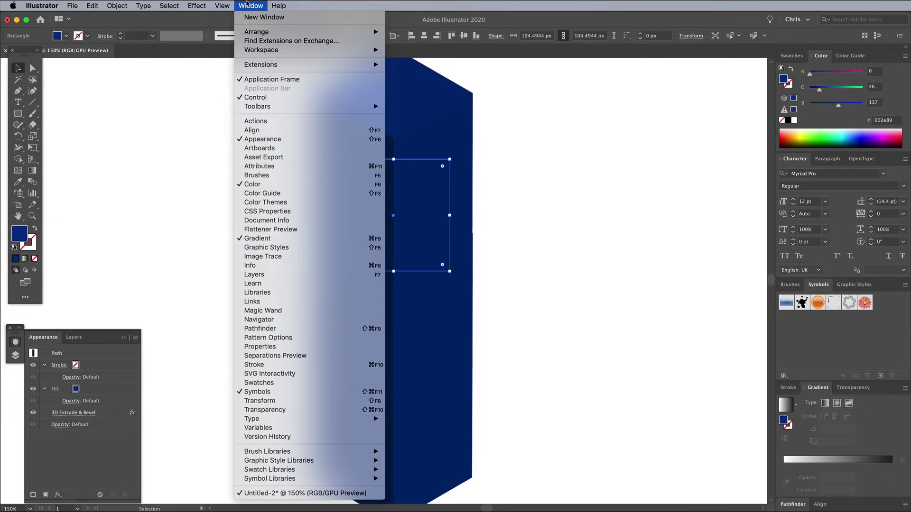
pyautogui.click(248, 5)
pyautogui.click(74, 412)
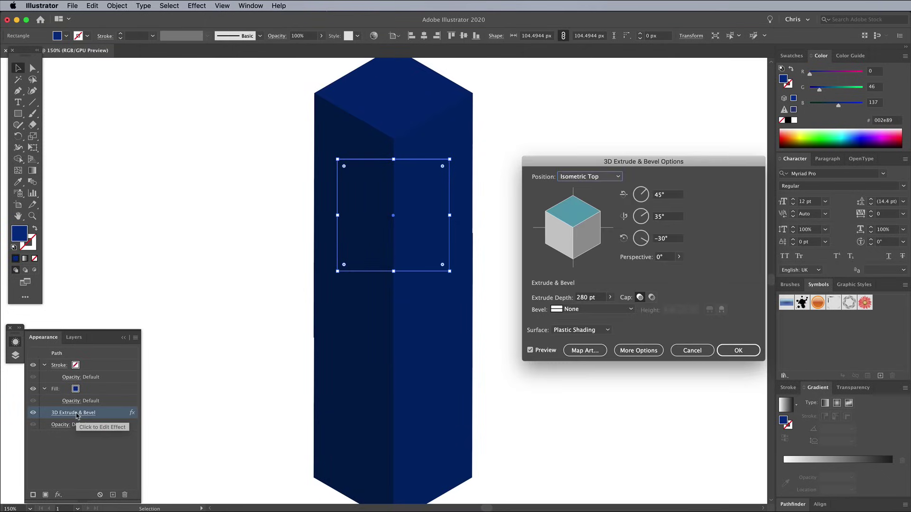
pyautogui.doubleClick(584, 298)
pyautogui.hotkey('shift', 'Down')
pyautogui.hotkey('shift', 'Down')
pyautogui.hotkey('shift', 'Down')
pyautogui.hotkey('shift', 'Down')
pyautogui.hotkey('shift', 'Down')
pyautogui.hotkey('shift', 'Down')
pyautogui.hotkey('shift', 'Down')
pyautogui.hotkey('shift', 'Down')
pyautogui.hotkey('shift', 'Down')
pyautogui.hotkey('shift', 'Down')
pyautogui.hotkey('shift', 'Down')
pyautogui.hotkey('shift', 'Down')
pyautogui.hotkey('shift', 'Down')
pyautogui.hotkey('shift', 'Down')
pyautogui.hotkey('shift', 'Down')
pyautogui.hotkey('shift', 'Down')
pyautogui.hotkey('shift', 'Down')
pyautogui.hotkey('shift', 'Down')
pyautogui.hotkey('shift', 'Down')
pyautogui.hotkey('shift', 'Down')
pyautogui.hotkey('shift', 'Down')
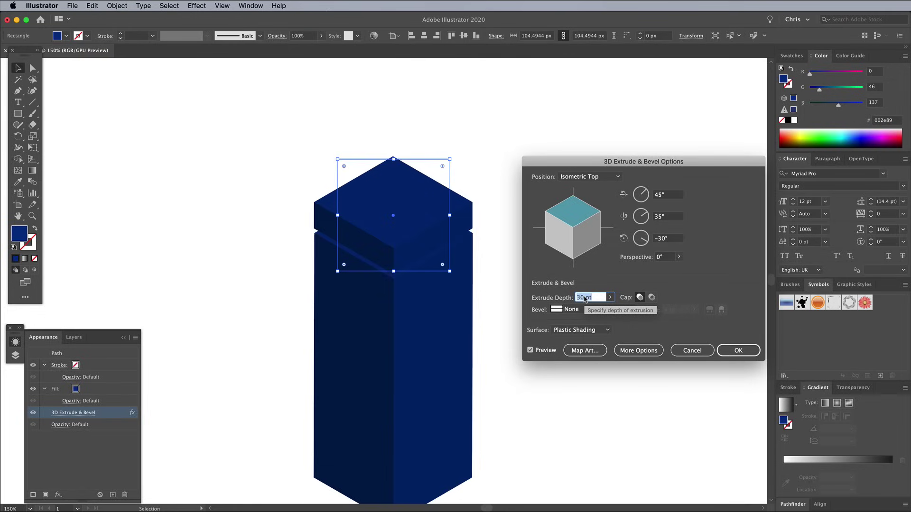
pyautogui.click(739, 351)
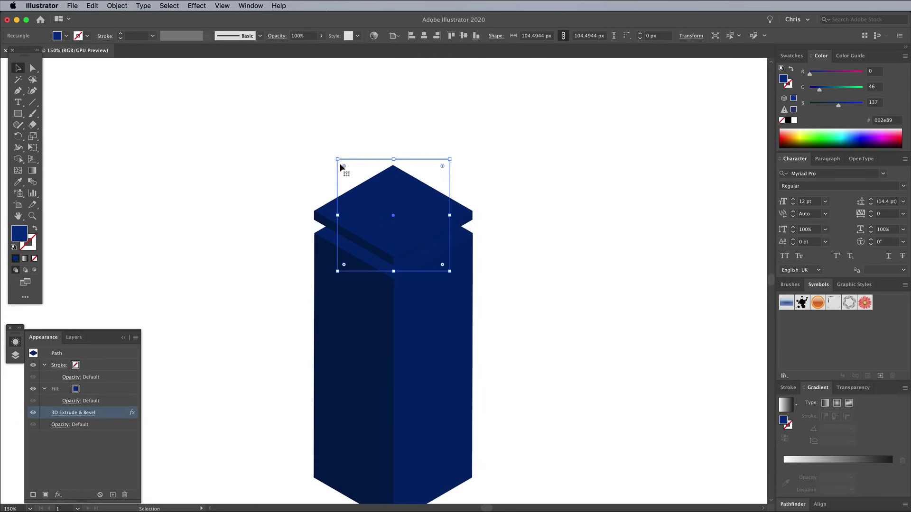
# Scale the thin slab to about 80 px wide on the tower's roof and stack a smaller copy on top of it
pyautogui.moveTo(337, 160); pyautogui.dragTo(350, 172)
pyautogui.moveTo(380, 208); pyautogui.dragTo(380, 223)
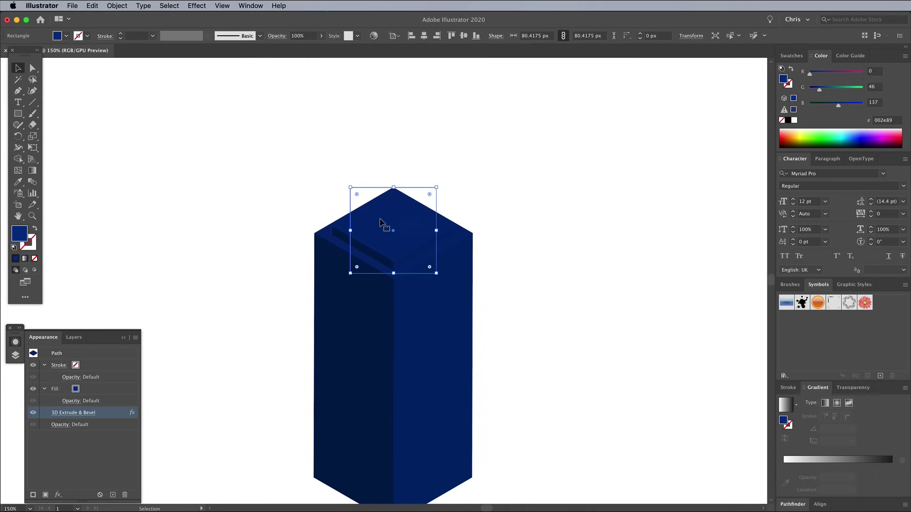
pyautogui.moveTo(394, 231); pyautogui.dragTo(393, 205)
pyautogui.moveTo(351, 162); pyautogui.dragTo(385, 215)
pyautogui.click(549, 201)
# Draw a small square about 13 px wide beside the tower and repeat it into an evenly spaced row of four
pyautogui.moveTo(512, 287); pyautogui.dragTo(496, 216)
pyautogui.click(18, 114)
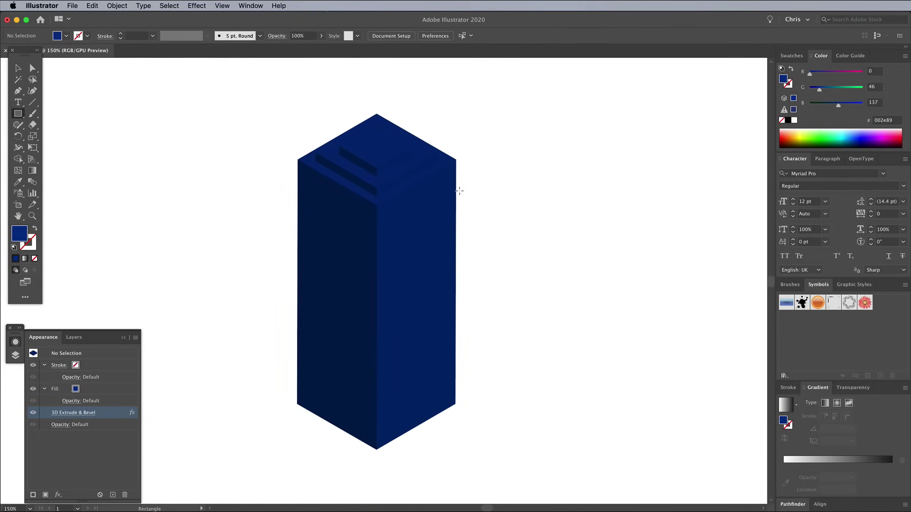
pyautogui.moveTo(526, 189); pyautogui.dragTo(506, 190)
pyautogui.press('v')
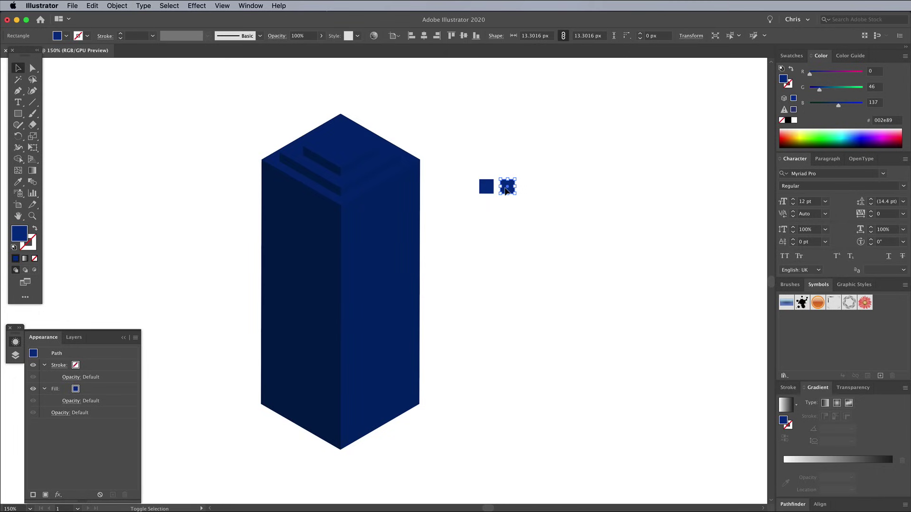
pyautogui.press('super+d')
pyautogui.press('super+d')
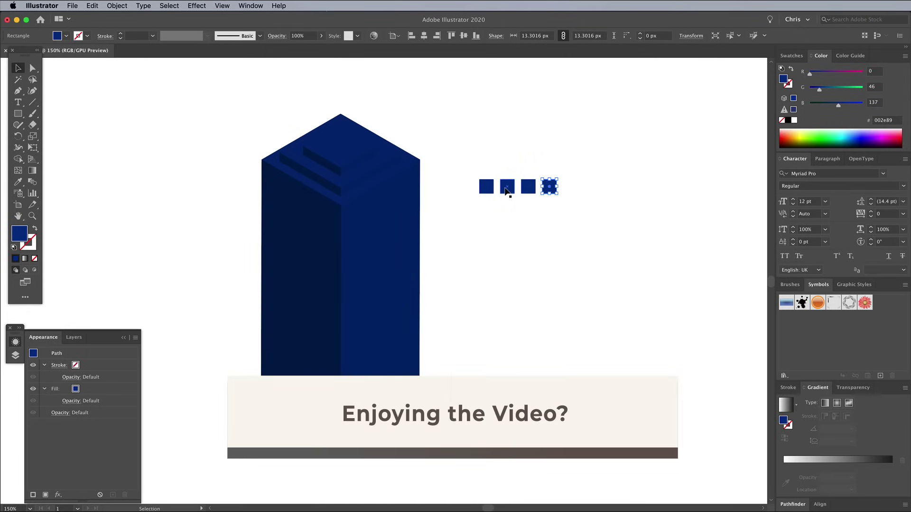
# Duplicate the row of four squares directly below and repeat the copy until the grid has eleven rows
pyautogui.moveTo(472, 160); pyautogui.dragTo(571, 212)
pyautogui.keyDown('alt'); pyautogui.moveTo(528, 190); pyautogui.dragTo(530, 211); pyautogui.keyUp('alt')
pyautogui.press('shift')
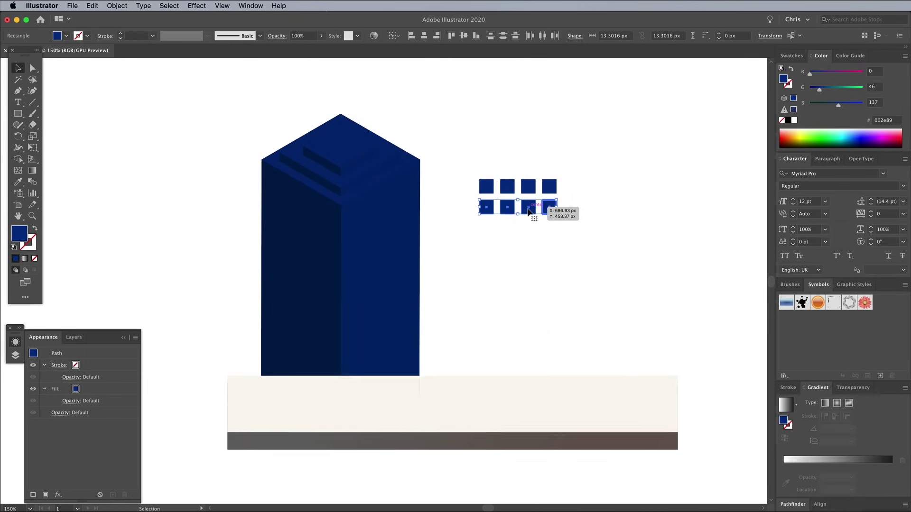
pyautogui.press('super')
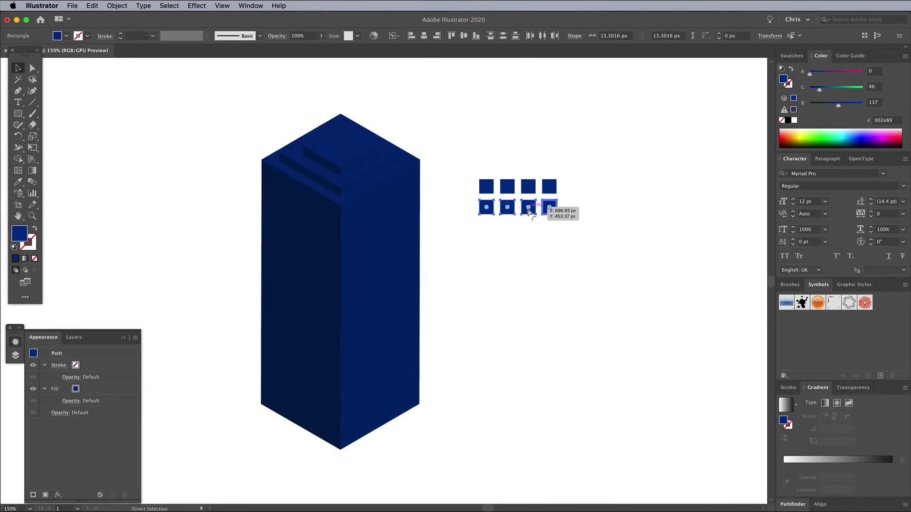
pyautogui.press('super+d')
pyautogui.press('super+d')
pyautogui.press('super+d')
pyautogui.press('super+d')
pyautogui.press('super+d')
pyautogui.press('super+d')
pyautogui.press('super+d')
pyautogui.press('super+d')
pyautogui.press('super+d')
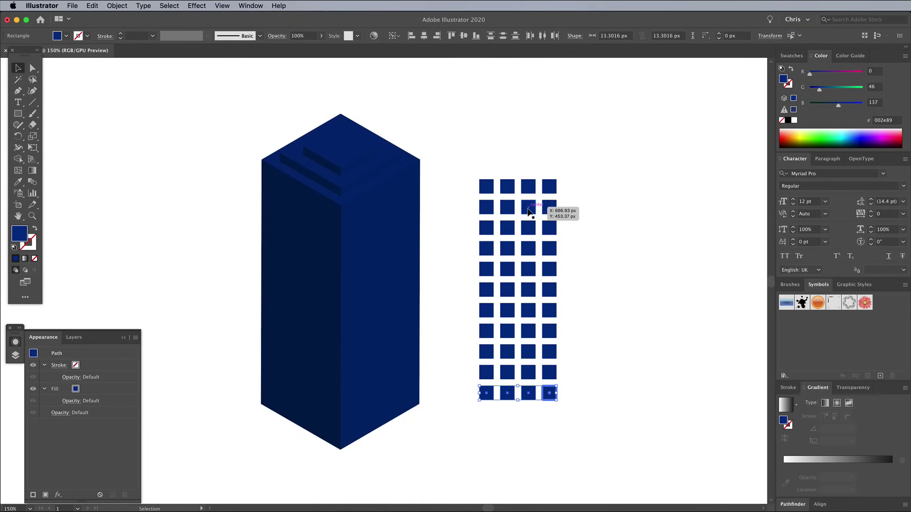
# Select all the small squares in the window grid and group them
pyautogui.moveTo(466, 171); pyautogui.dragTo(594, 404)
pyautogui.rightClick(526, 260)
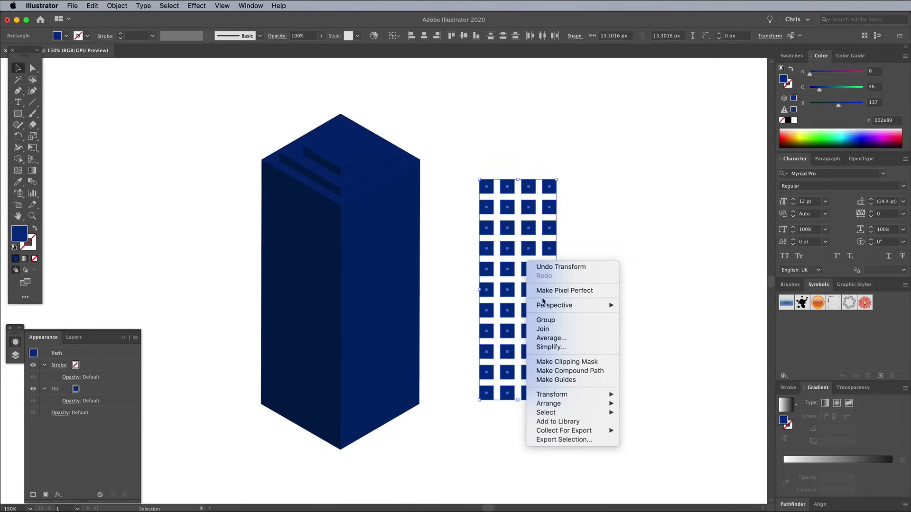
pyautogui.click(545, 320)
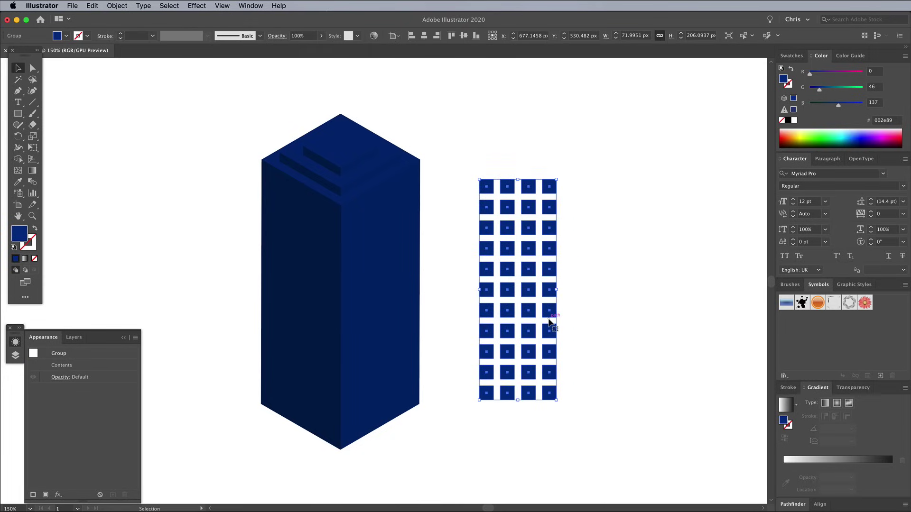
# Fill the window grid with a linear gradient and set its starting colour stop to bright yellow
pyautogui.click(784, 407)
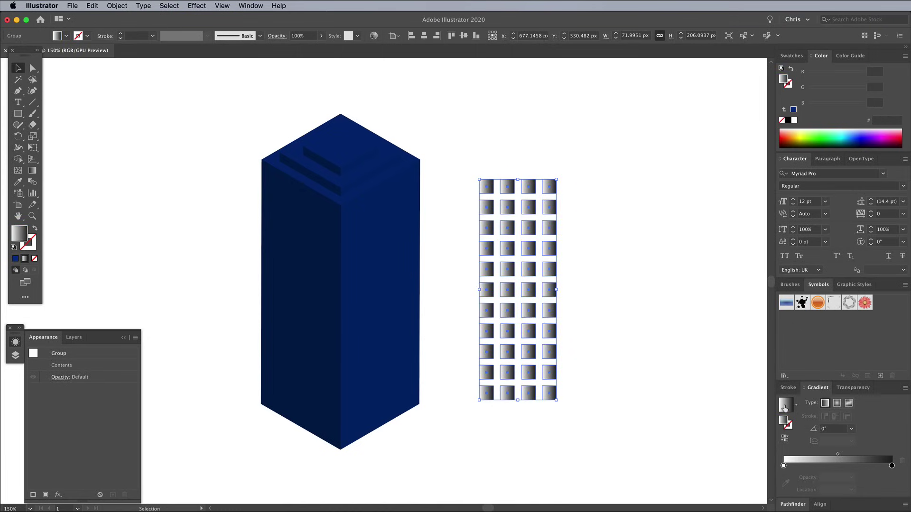
pyautogui.doubleClick(784, 466)
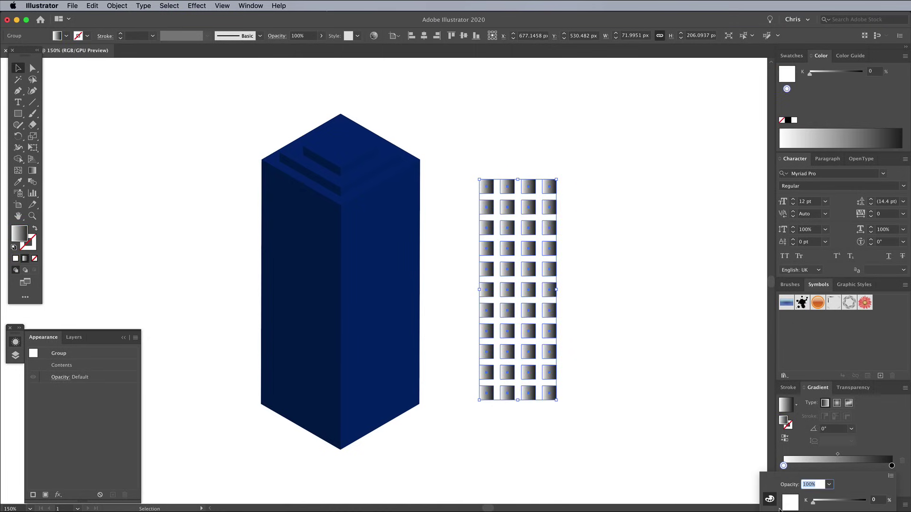
pyautogui.click(770, 499)
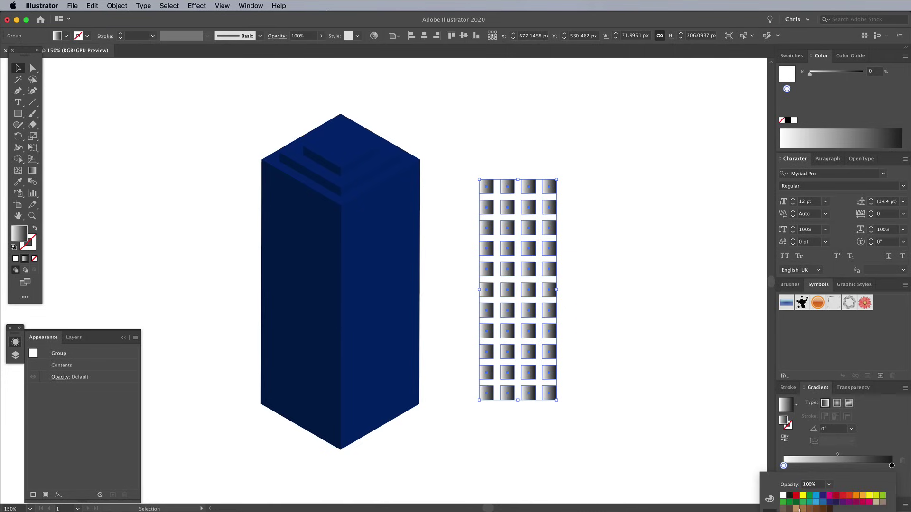
pyautogui.click(802, 496)
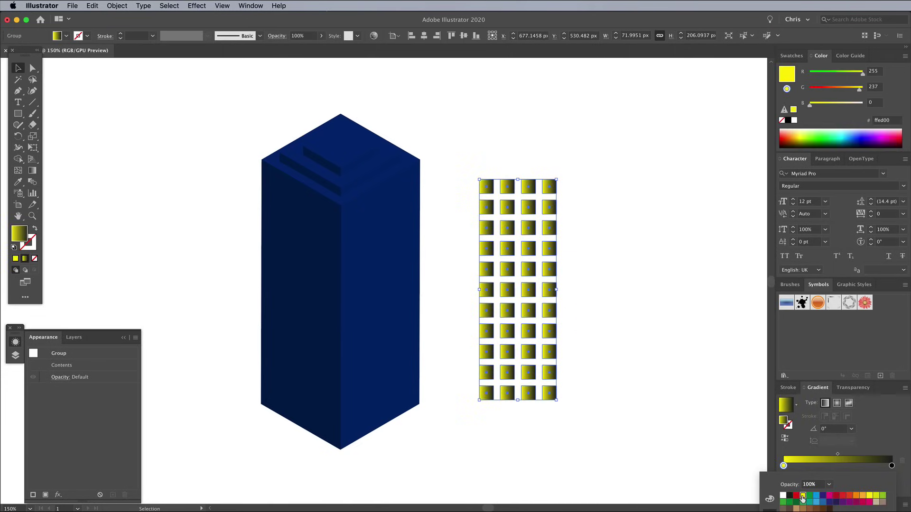
pyautogui.click(769, 500)
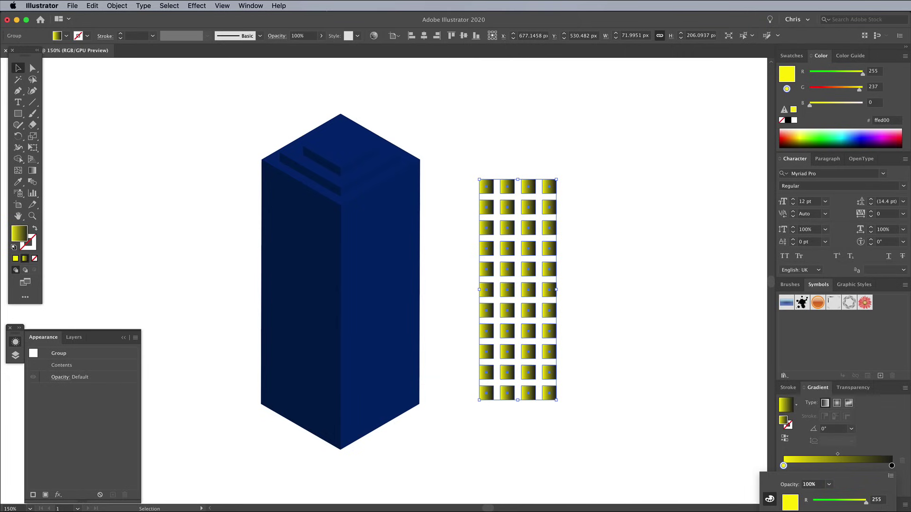
pyautogui.moveTo(863, 511); pyautogui.dragTo(869, 511)
# Set the end colour stop of the windows' gradient to magenta, ff00ff
pyautogui.click(892, 467)
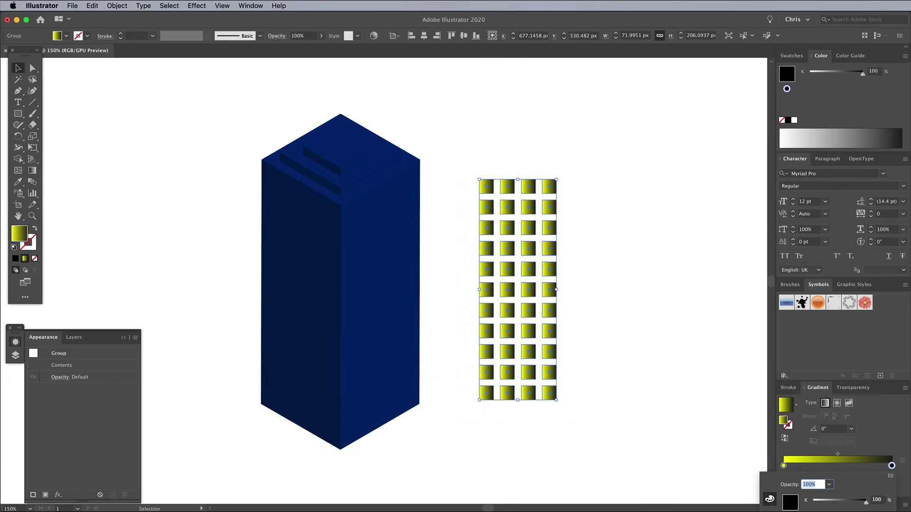
pyautogui.click(770, 499)
pyautogui.click(831, 500)
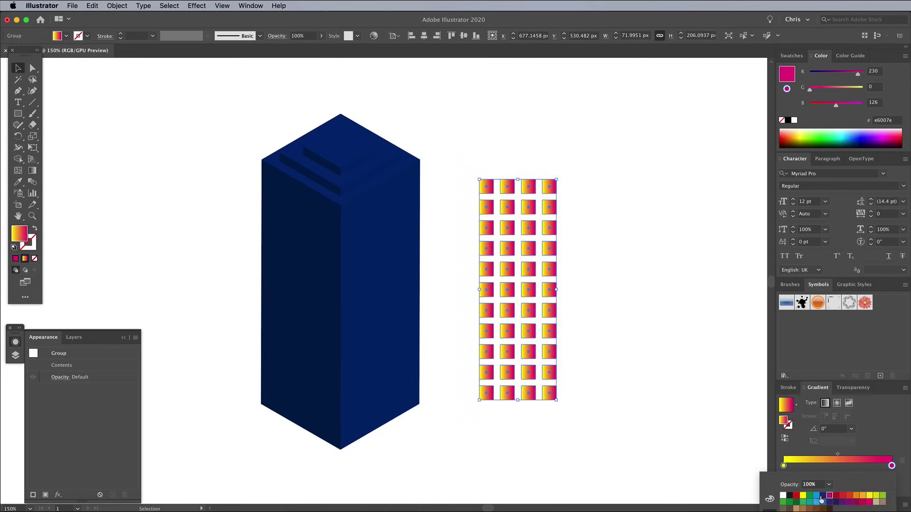
pyautogui.click(769, 499)
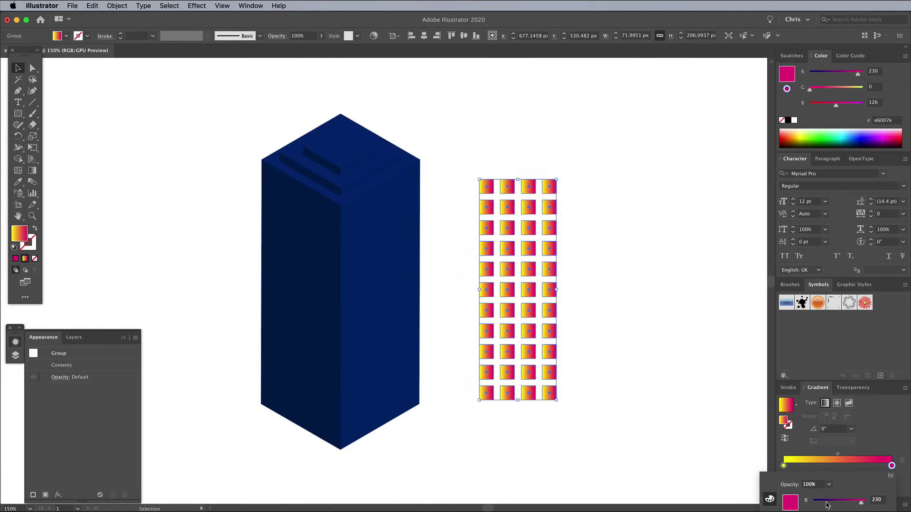
pyautogui.moveTo(861, 503)
pyautogui.mouseDown()
pyautogui.moveTo(877, 506)
pyautogui.moveTo(869, 511)
pyautogui.mouseUp()
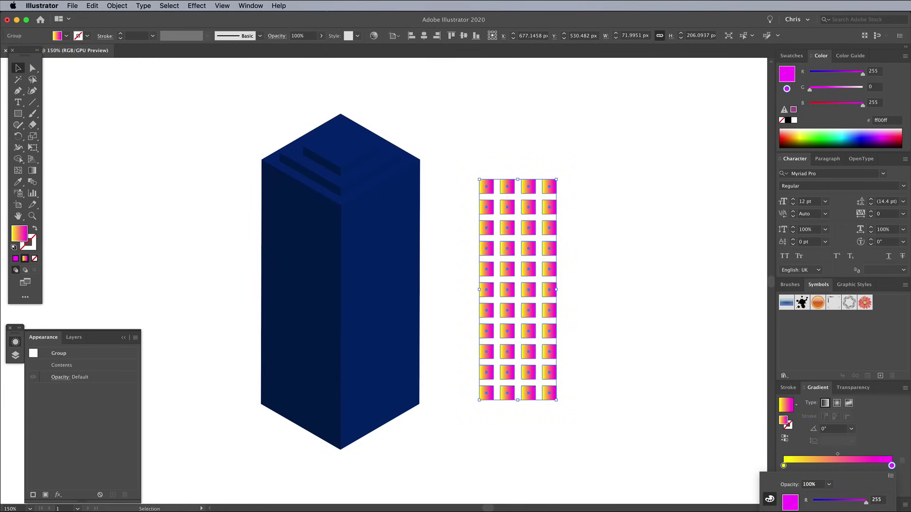
pyautogui.click(888, 434)
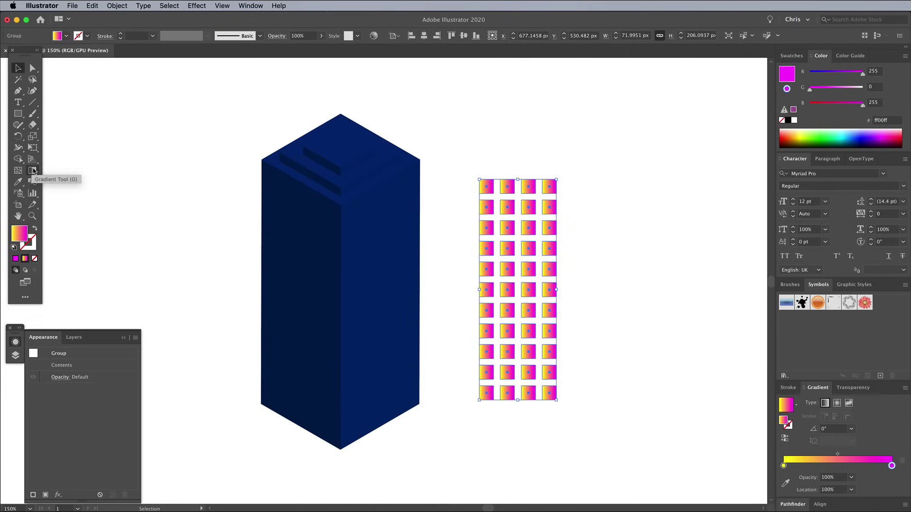
# Stretch one gradient across the whole window grid from its upper-left to its lower-right corner, at about -71°
pyautogui.click(33, 171)
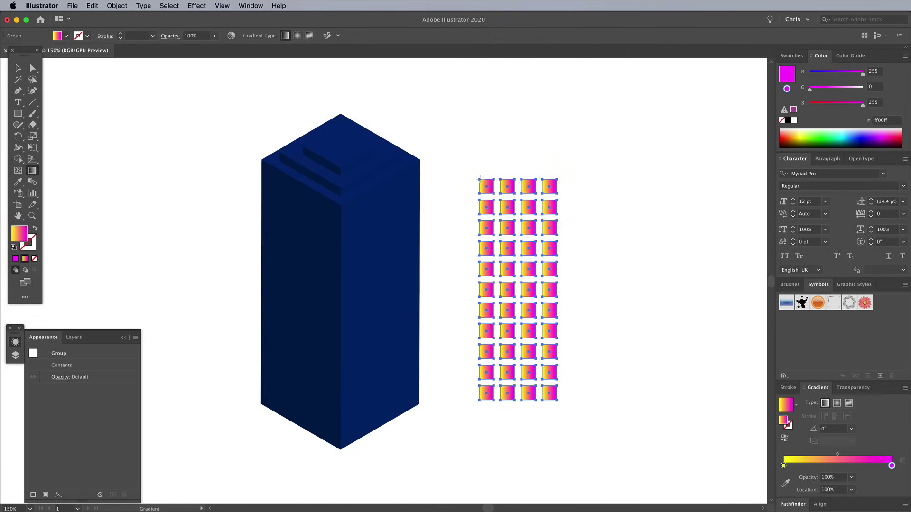
pyautogui.moveTo(479, 179); pyautogui.dragTo(562, 395)
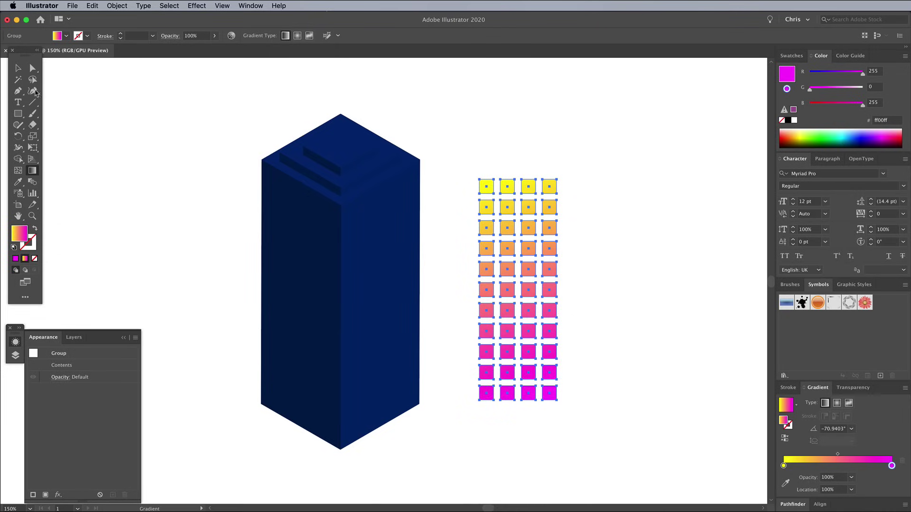
pyautogui.click(18, 68)
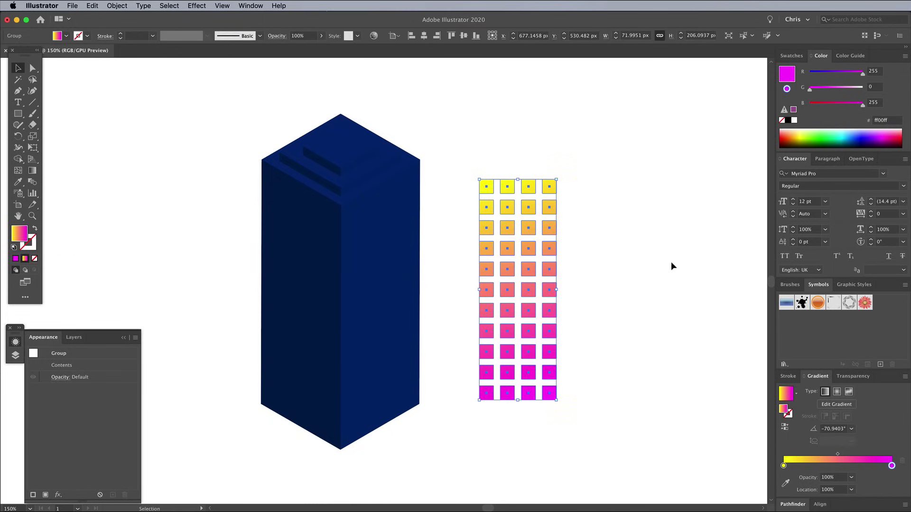
# Save the window grid as a dynamic Movie Clip symbol named New Symbol and delete the grid from the artboard
pyautogui.click(880, 364)
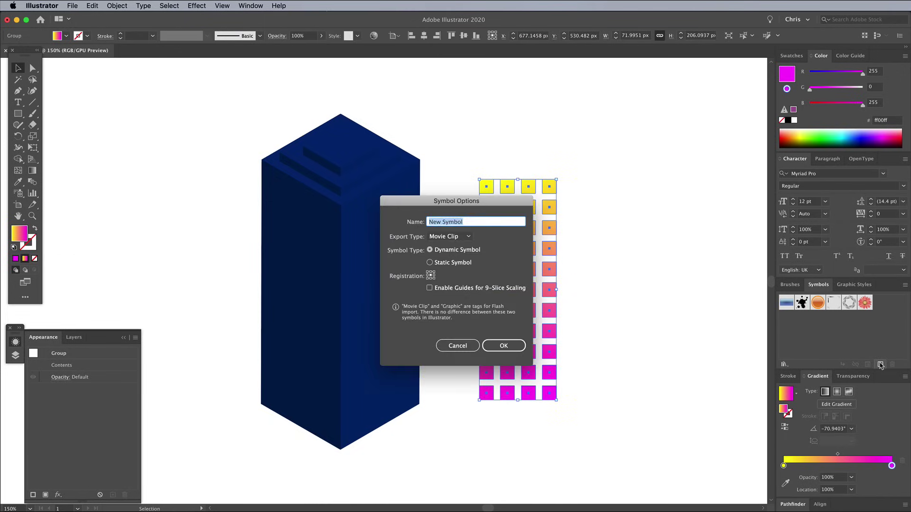
pyautogui.click(519, 346)
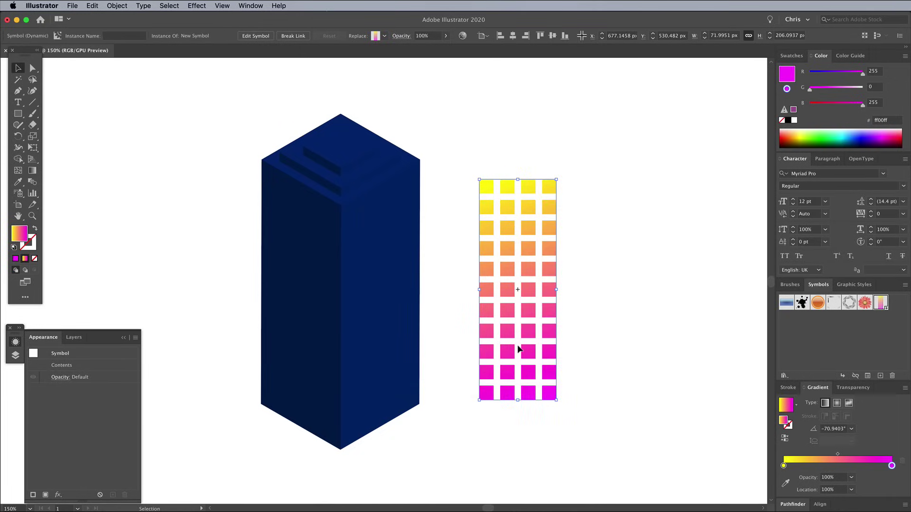
pyautogui.click(520, 309)
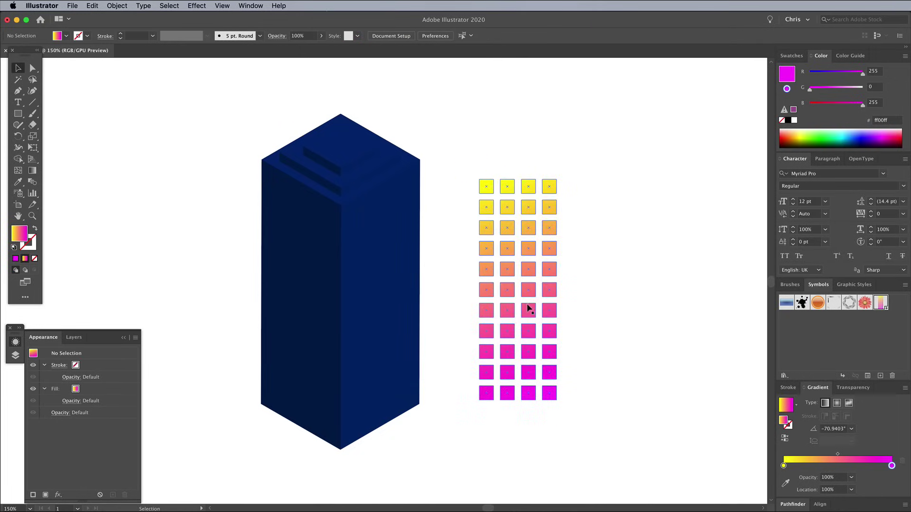
pyautogui.click(529, 309)
pyautogui.press('Delete')
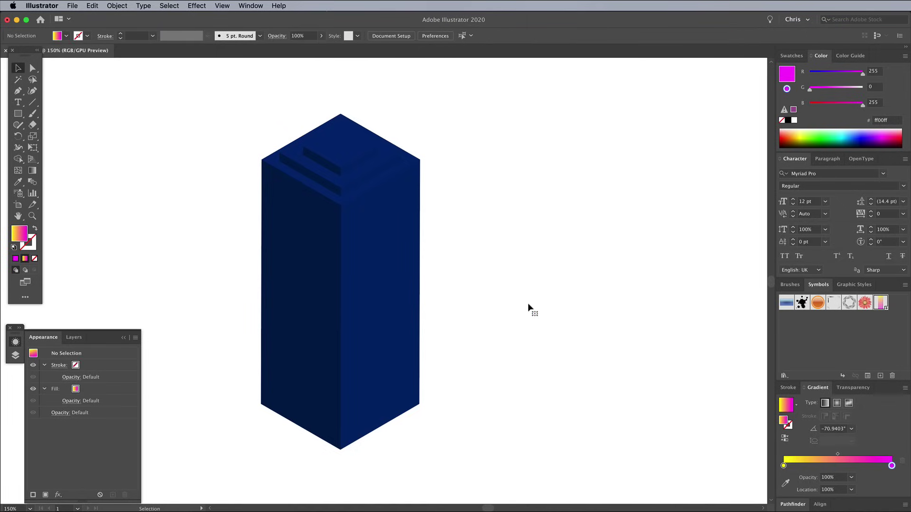
# Map New Symbol onto surface 3 of 6 in the tower's 3D Extrude & Bevel effect
pyautogui.click(362, 292)
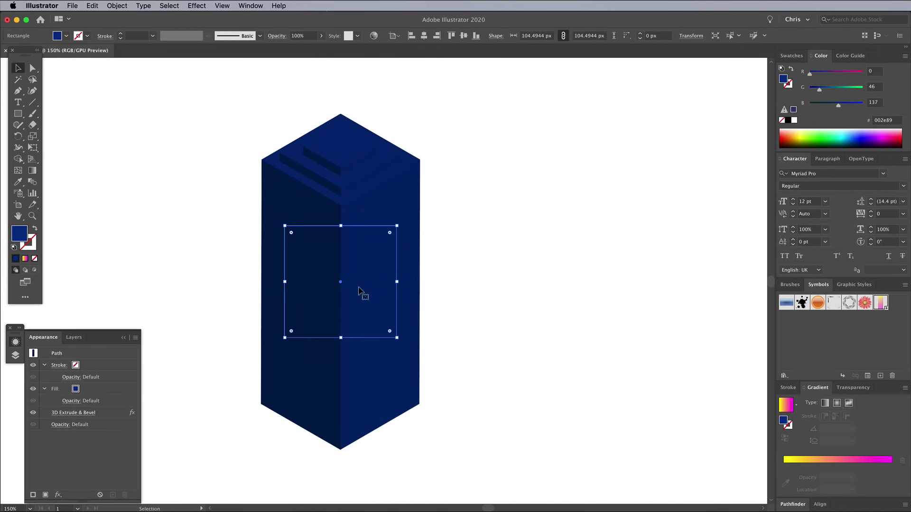
pyautogui.click(81, 414)
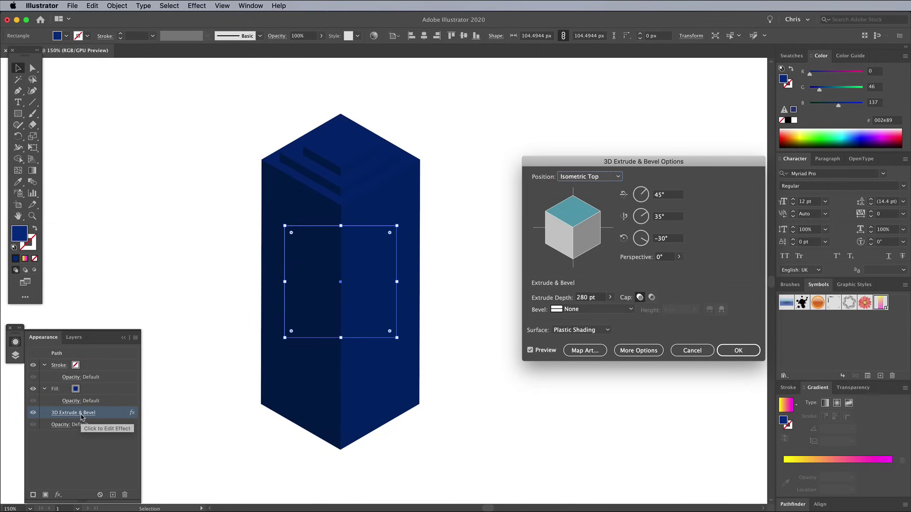
pyautogui.click(580, 351)
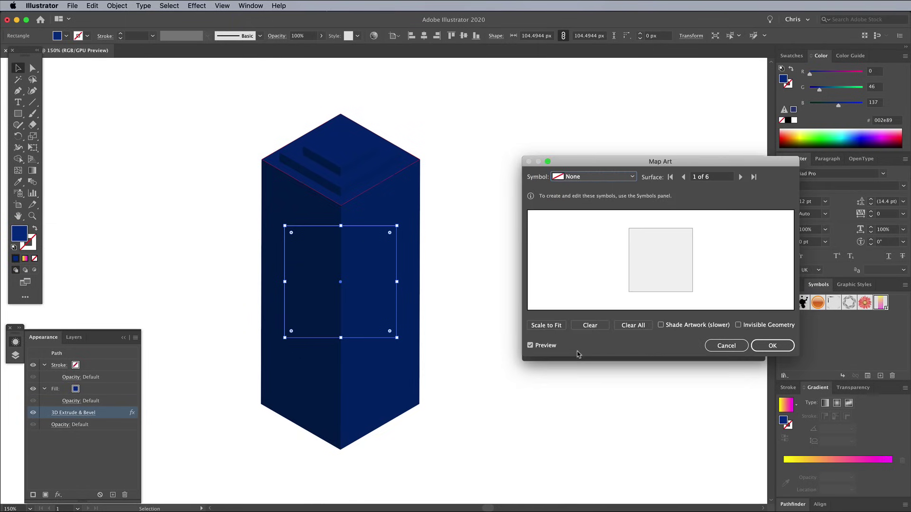
pyautogui.click(741, 178)
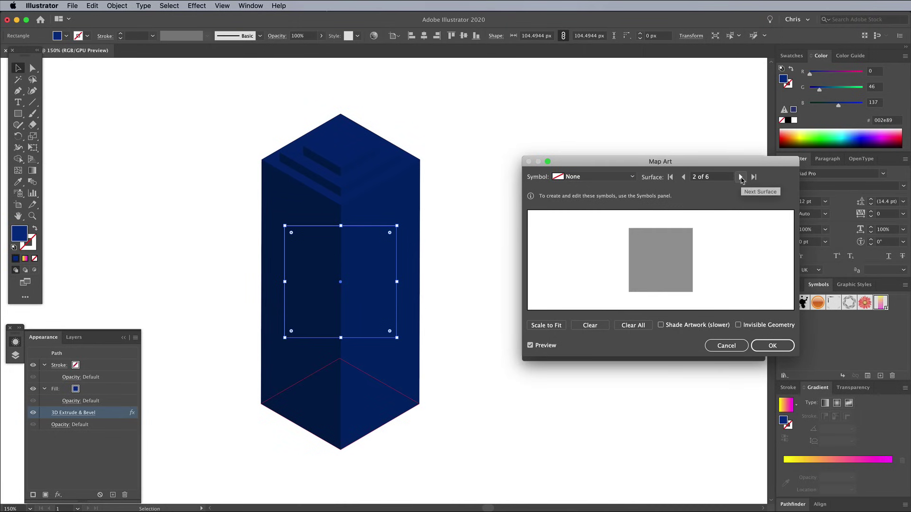
pyautogui.click(741, 177)
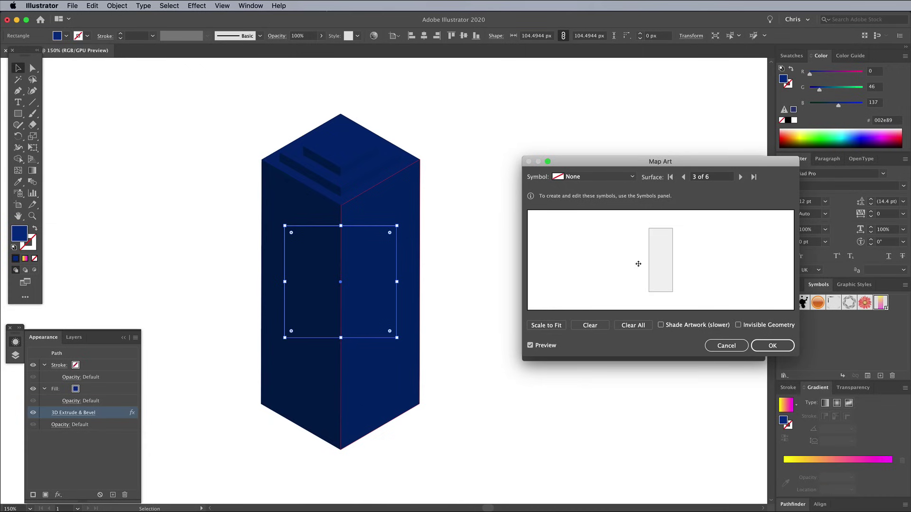
pyautogui.click(594, 177)
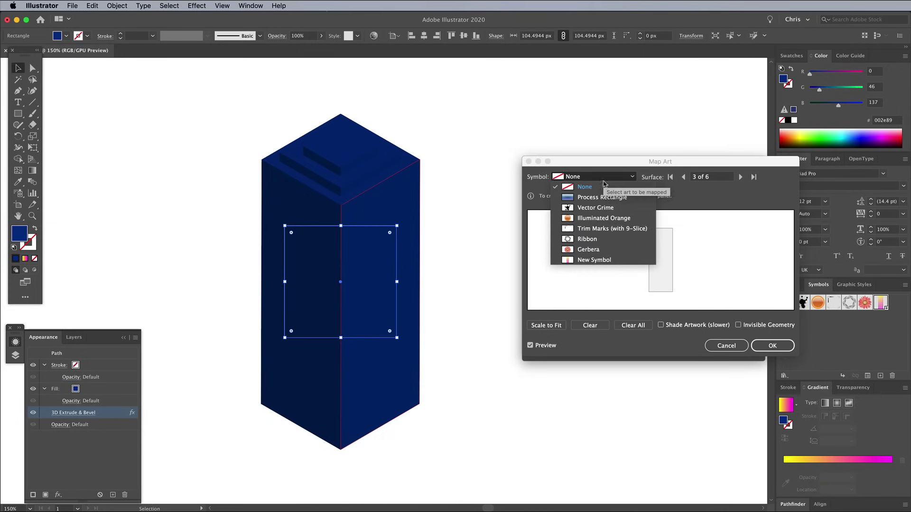
pyautogui.click(593, 260)
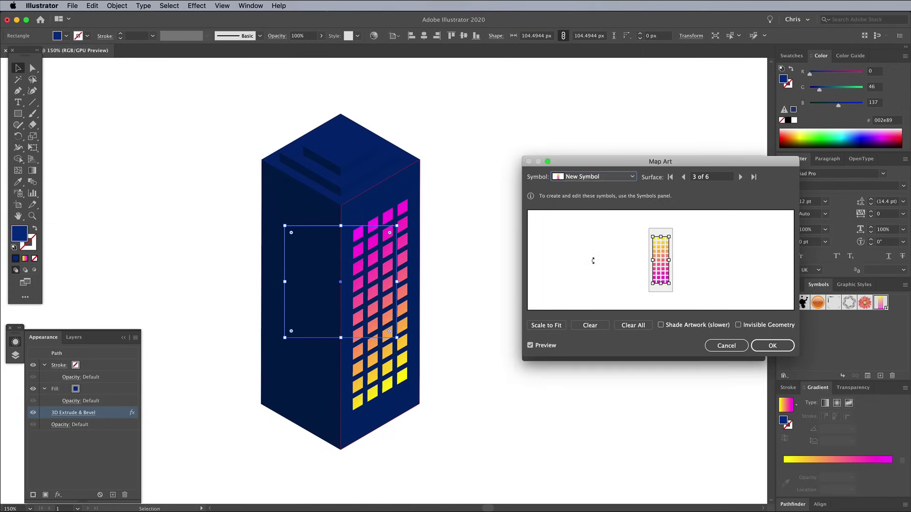
# Scale the mapped windows to fit surface 3, then shrink them from the corners to leave a margin around the grid
pyautogui.click(546, 325)
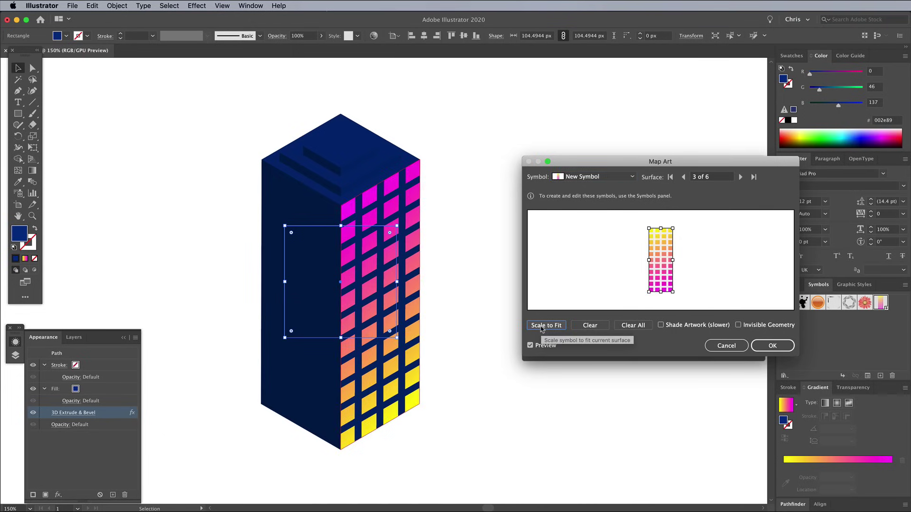
pyautogui.moveTo(648, 228); pyautogui.dragTo(652, 231)
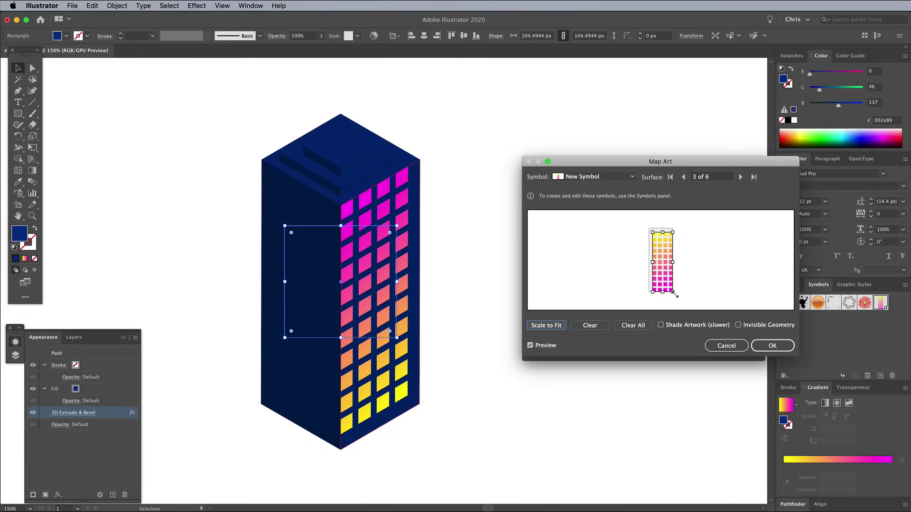
pyautogui.moveTo(675, 295); pyautogui.dragTo(661, 272)
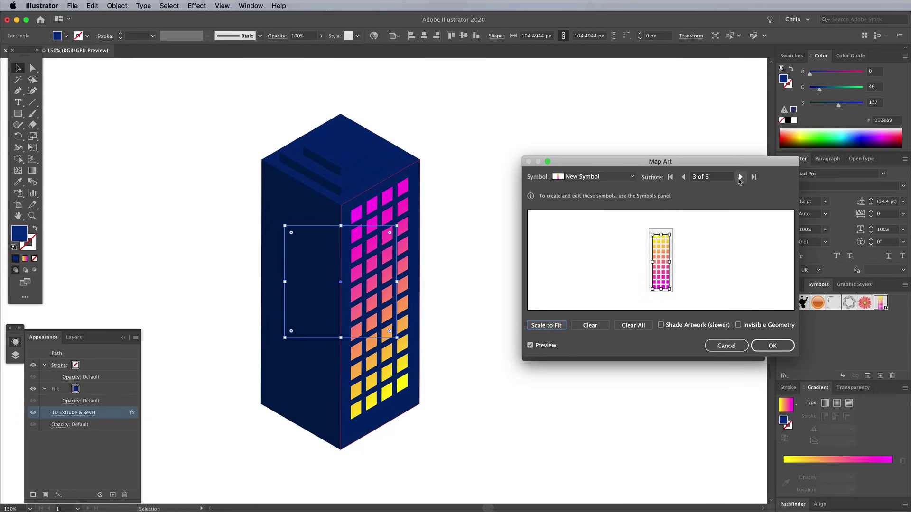
# Map New Symbol onto surface 4 of 6, lengthen it vertically to match the adjacent face, and apply the mapping
pyautogui.click(740, 177)
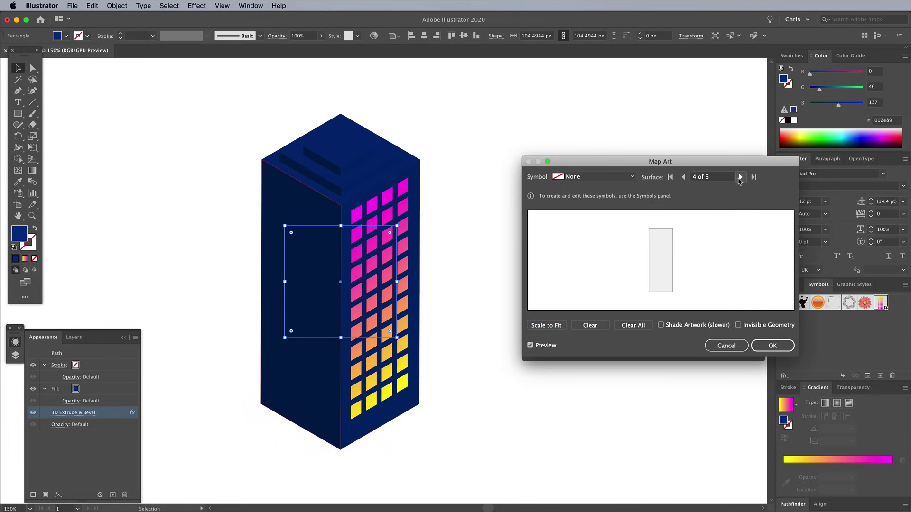
pyautogui.click(602, 177)
pyautogui.click(594, 260)
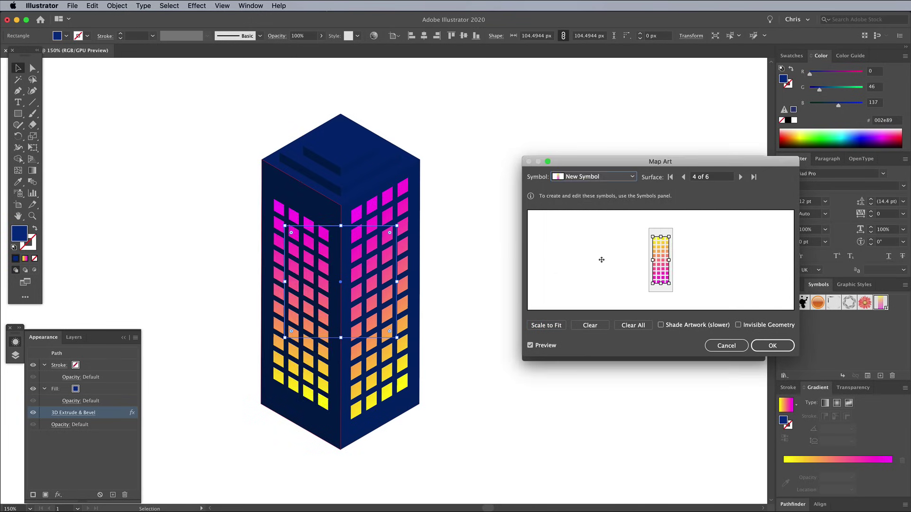
pyautogui.moveTo(668, 284); pyautogui.dragTo(669, 289)
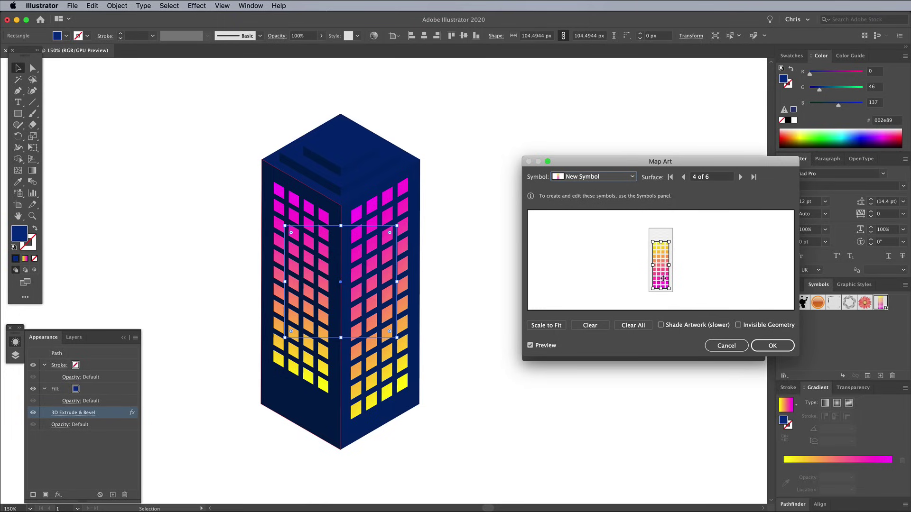
pyautogui.moveTo(661, 237); pyautogui.dragTo(660, 236)
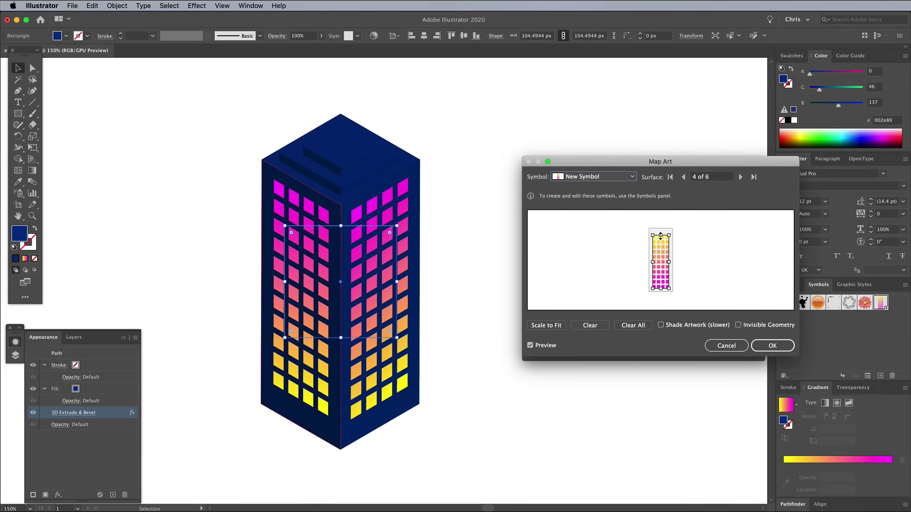
pyautogui.click(770, 346)
pyautogui.click(564, 338)
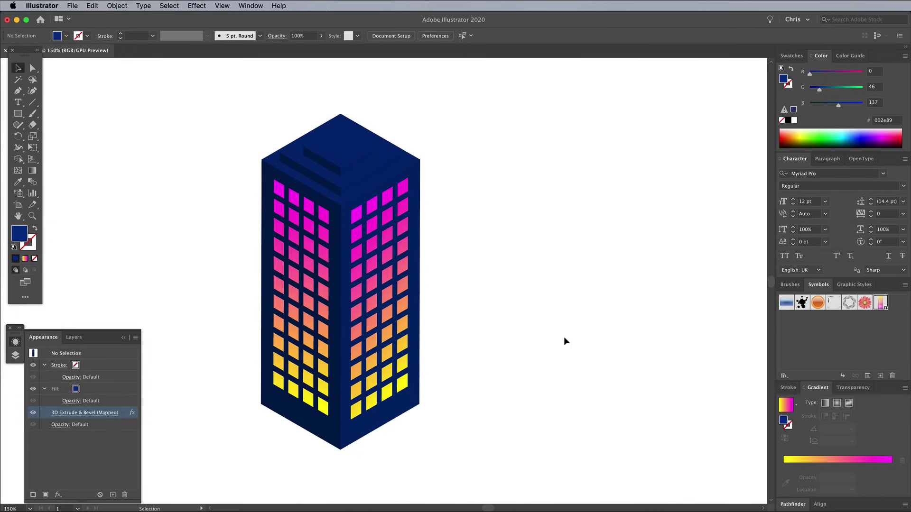
# Draw a square about 84 px wide beside the tower and apply the last used 3D Extrude & Bevel effect to it
pyautogui.click(18, 114)
pyautogui.moveTo(509, 227)
pyautogui.mouseDown()
pyautogui.moveTo(602, 295)
pyautogui.moveTo(599, 315)
pyautogui.mouseUp()
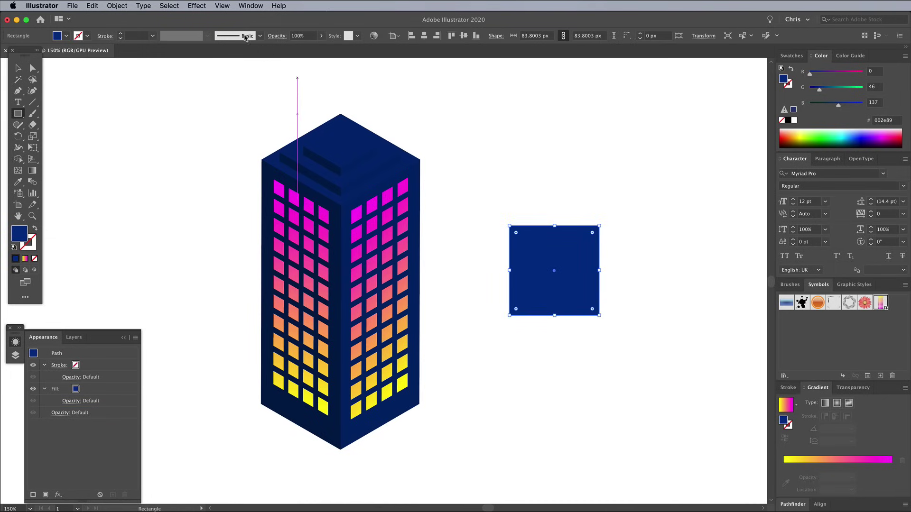
pyautogui.click(198, 5)
pyautogui.click(202, 15)
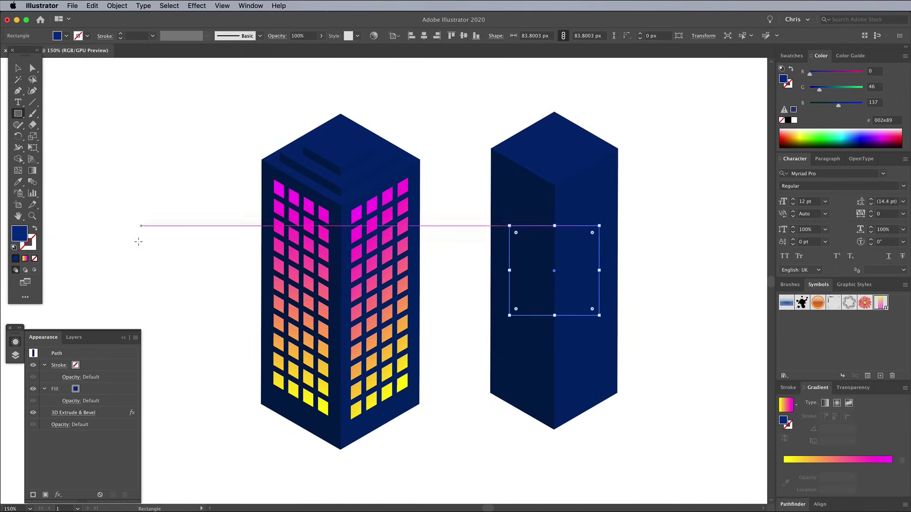
# Set the extrude depth of the new tower beside the windowed one to 200 pt
pyautogui.click(88, 414)
pyautogui.click(589, 297)
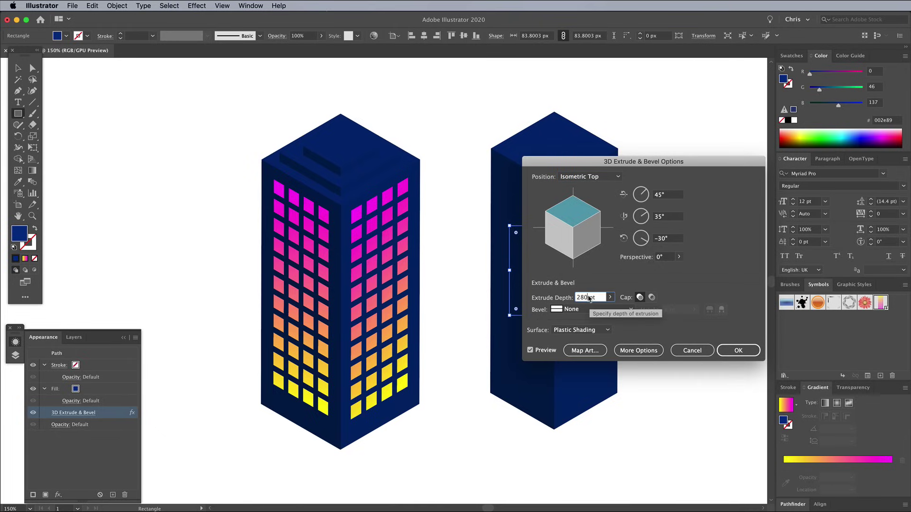
pyautogui.hotkey('shift', 'Down')
pyautogui.hotkey('shift', 'Down')
pyautogui.hotkey('shift', 'Down')
pyautogui.hotkey('shift', 'Down')
pyautogui.hotkey('shift', 'Down')
pyautogui.hotkey('shift', 'Down')
pyautogui.hotkey('shift', 'Down')
pyautogui.hotkey('shift', 'Down')
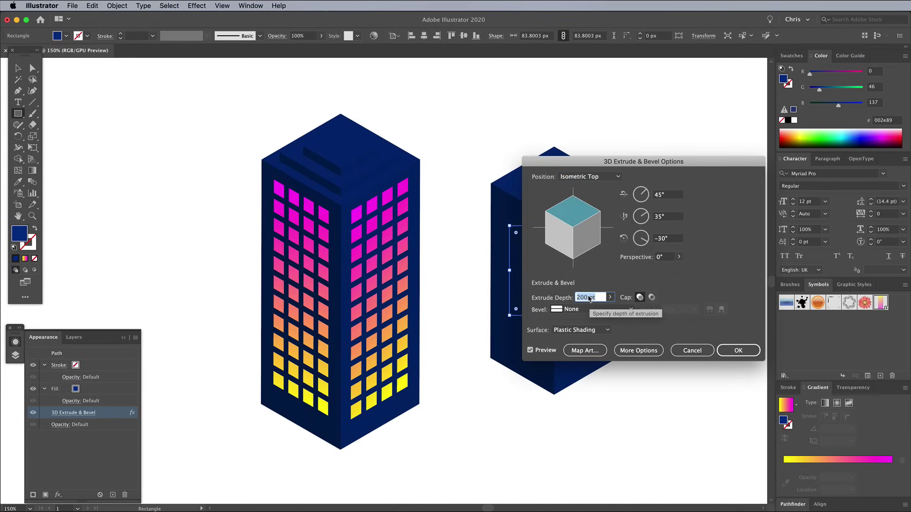
pyautogui.click(731, 350)
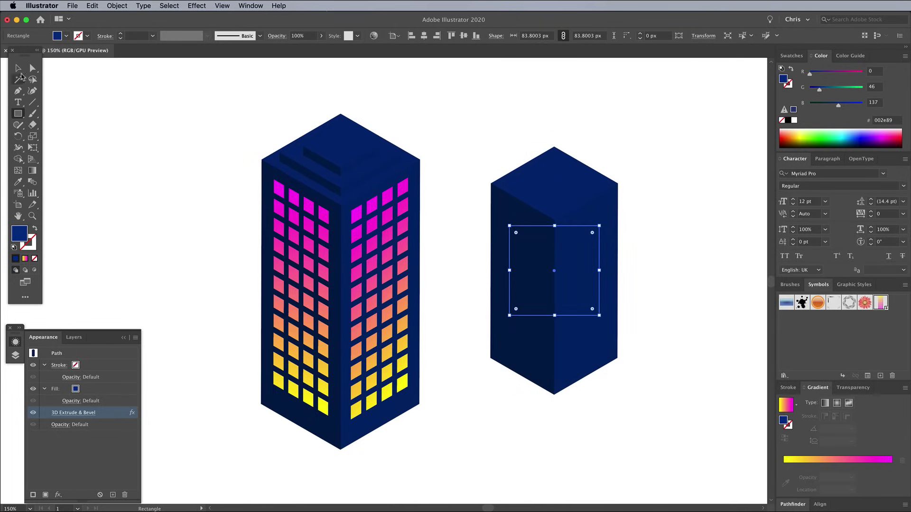
# Duplicate the plain tower block upward and set the copy's extrude depth to 20 pt
pyautogui.click(19, 69)
pyautogui.moveTo(554, 272); pyautogui.dragTo(553, 179)
pyautogui.click(74, 412)
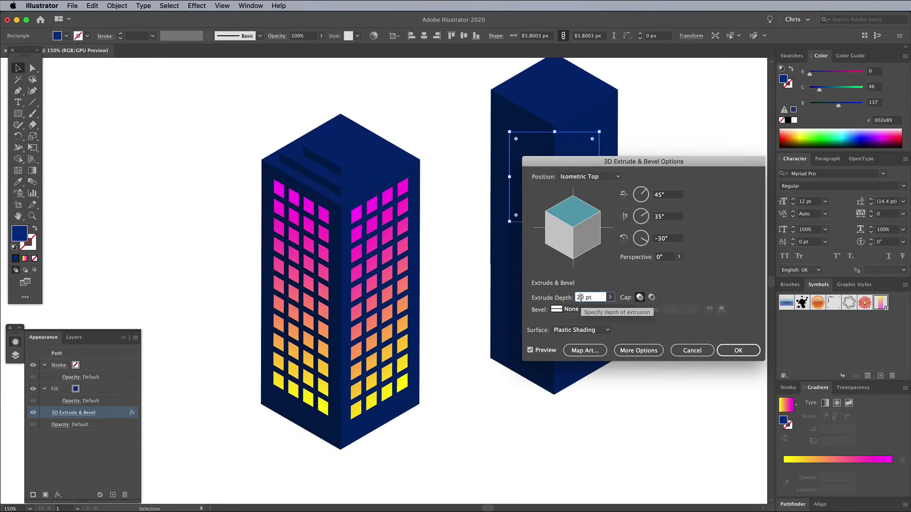
pyautogui.click(731, 350)
# Position the thin block on the plain tower's roof and shrink it evenly about its centre to form a roof step
pyautogui.hotkey('shift', 'Up')
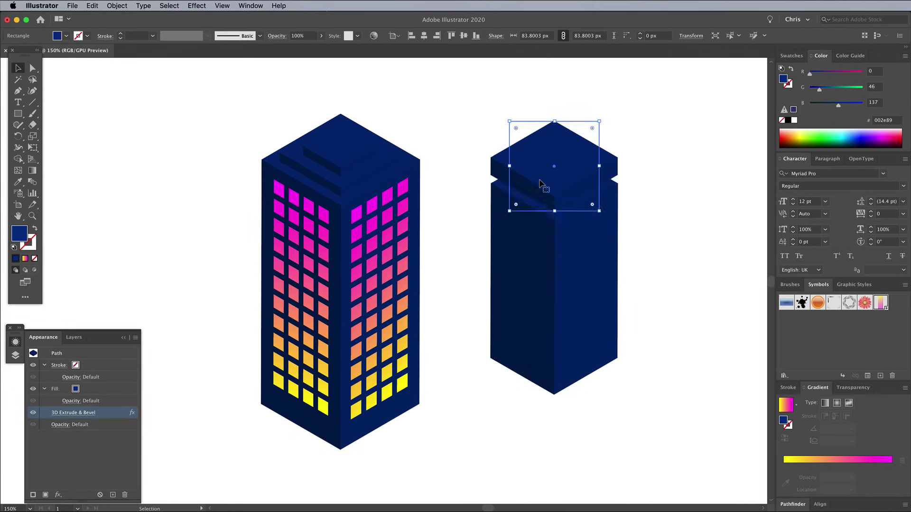
pyautogui.moveTo(510, 121); pyautogui.dragTo(519, 125)
pyautogui.click(679, 261)
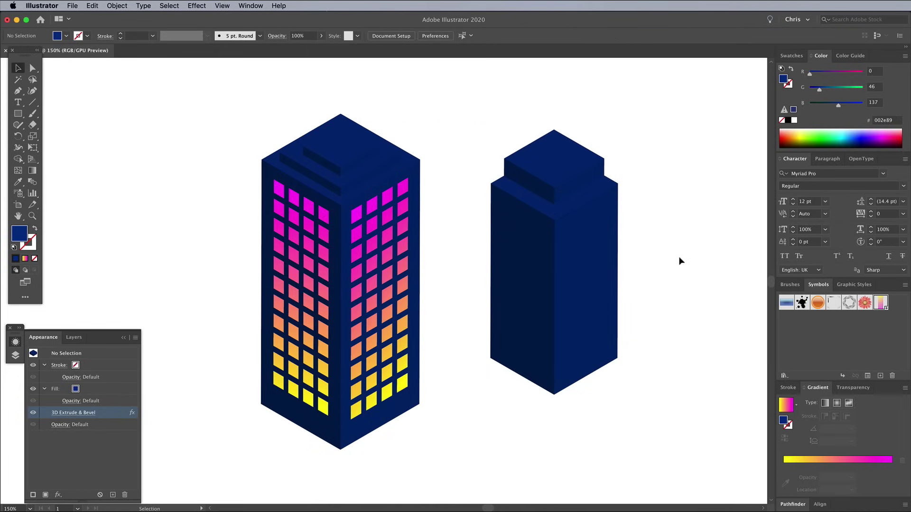
# Draw a window rectangle about 9 by 23 px beside the plain tower and duplicate it into an evenly spaced four-by-four grid
pyautogui.moveTo(630, 250); pyautogui.dragTo(535, 260)
pyautogui.click(18, 114)
pyautogui.moveTo(545, 200)
pyautogui.mouseDown()
pyautogui.moveTo(555, 227)
pyautogui.moveTo(568, 222)
pyautogui.mouseUp()
pyautogui.press('v')
pyautogui.hotkey('ctrl', 'd')
pyautogui.hotkey('ctrl', 'd')
pyautogui.moveTo(531, 177); pyautogui.dragTo(581, 250)
pyautogui.hotkey('ctrl', 'd')
pyautogui.hotkey('ctrl', 'd')
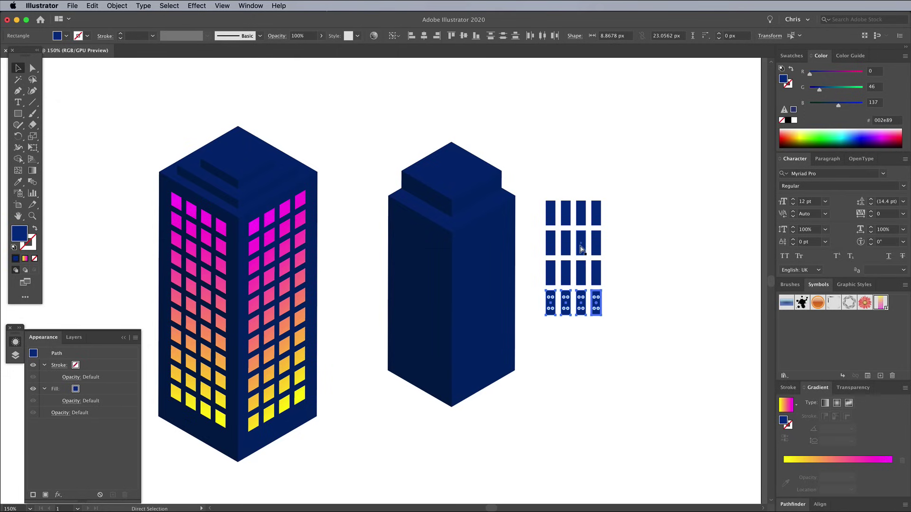
# Group the sixteen window rectangles and fill the group with the yellow-to-magenta linear gradient
pyautogui.press('v')
pyautogui.moveTo(624, 313); pyautogui.dragTo(545, 203)
pyautogui.rightClick(560, 213)
pyautogui.click(578, 272)
pyautogui.click(785, 404)
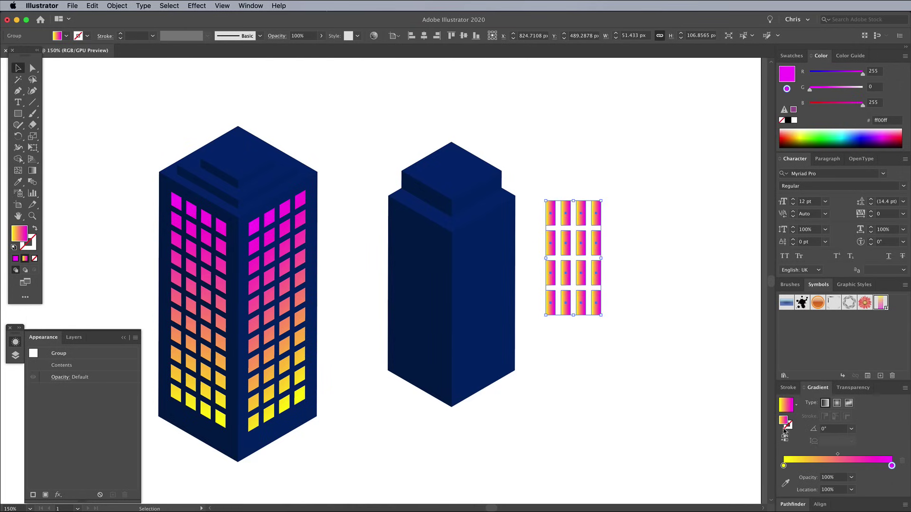
# Change the gradient's yellow stop to cyan 00ffff and run the gradient vertically across the whole grid, cyan at the top and magenta below
pyautogui.doubleClick(783, 466)
pyautogui.click(812, 502)
pyautogui.click(866, 511)
pyautogui.click(895, 439)
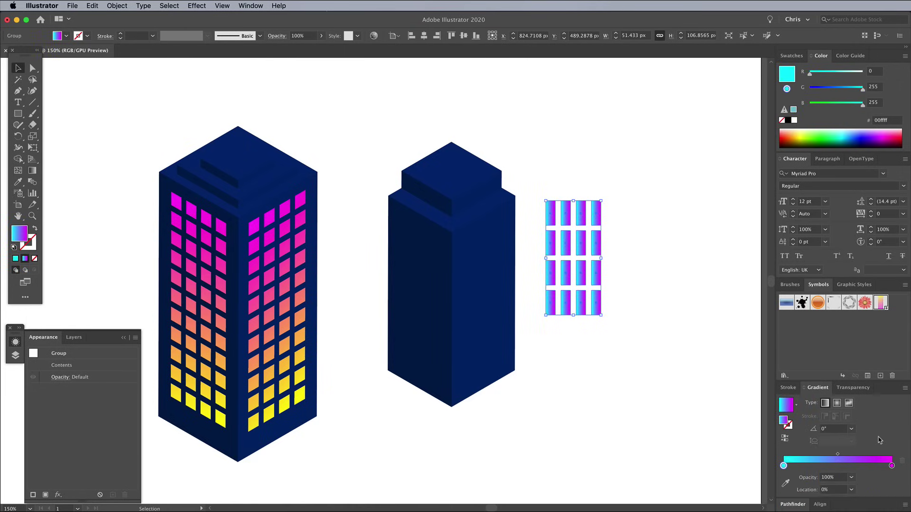
pyautogui.click(32, 171)
pyautogui.moveTo(573, 200); pyautogui.dragTo(577, 317)
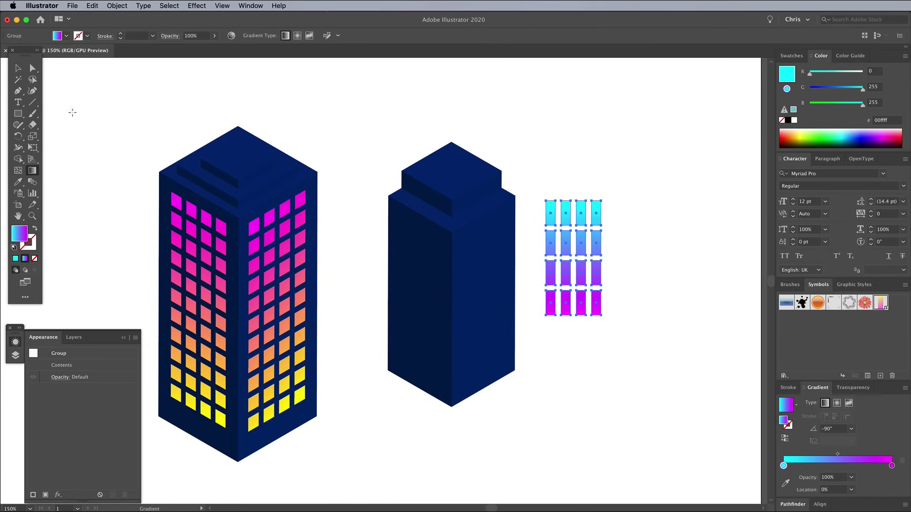
pyautogui.click(18, 68)
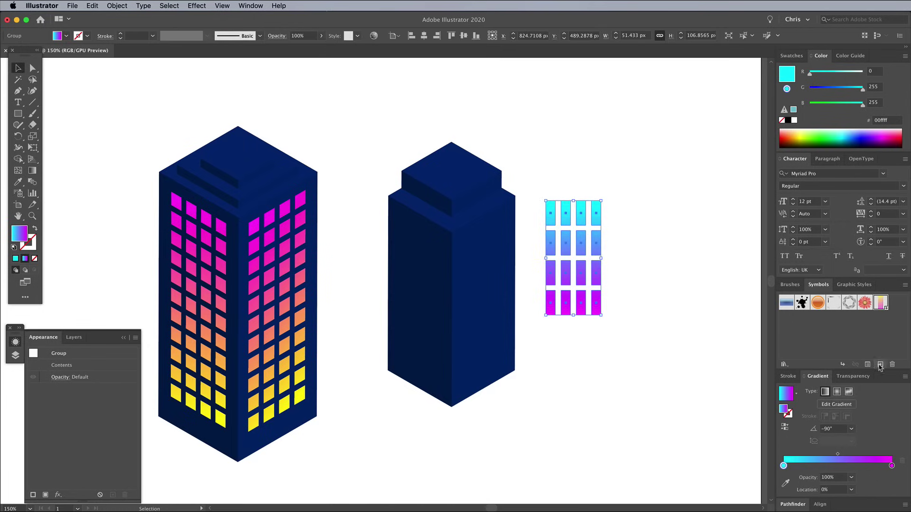
# Save the cyan-to-magenta window grid as a new symbol and delete the grid from the artboard
pyautogui.click(880, 367)
pyautogui.click(517, 349)
pyautogui.click(630, 300)
pyautogui.click(580, 293)
pyautogui.press('Delete')
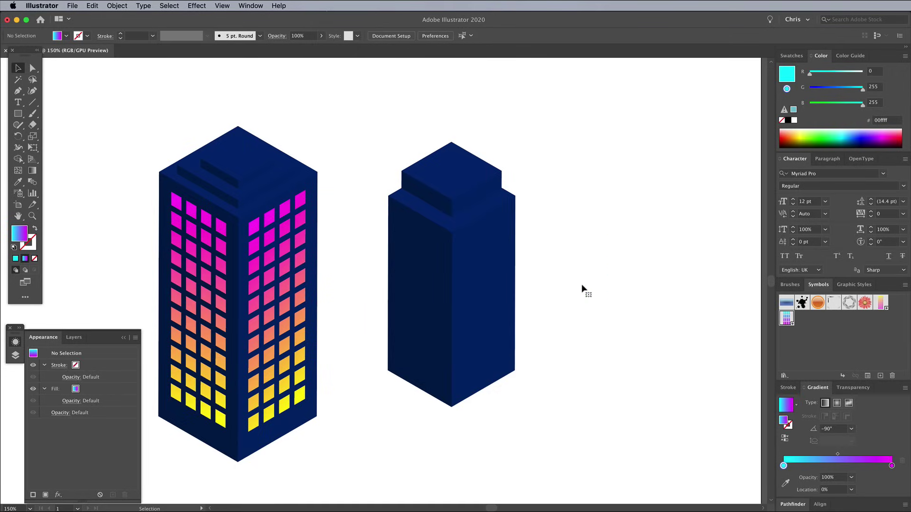
# Map New Symbol 1 onto surface 4 of 6 in the shorter tower's 3D Extrude & Bevel effect
pyautogui.click(448, 284)
pyautogui.click(84, 413)
pyautogui.click(579, 350)
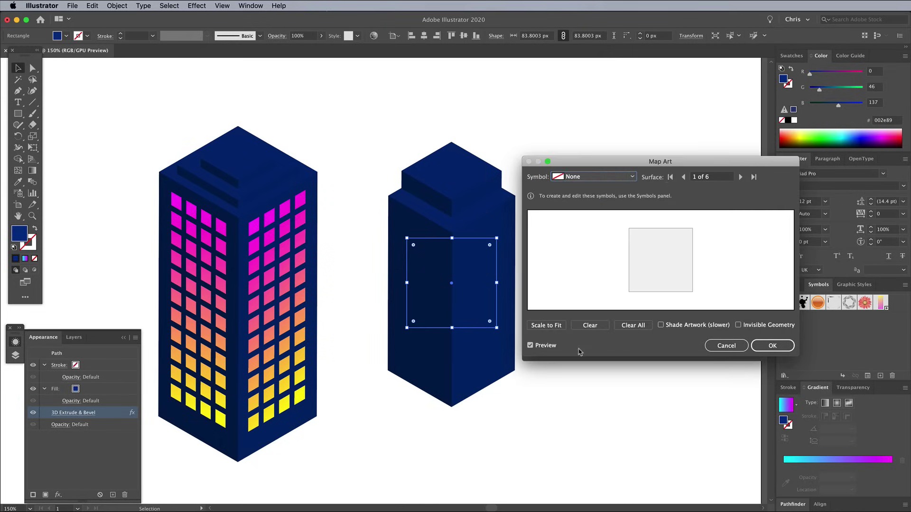
pyautogui.click(740, 176)
pyautogui.click(741, 177)
pyautogui.click(740, 177)
pyautogui.click(618, 178)
pyautogui.click(596, 270)
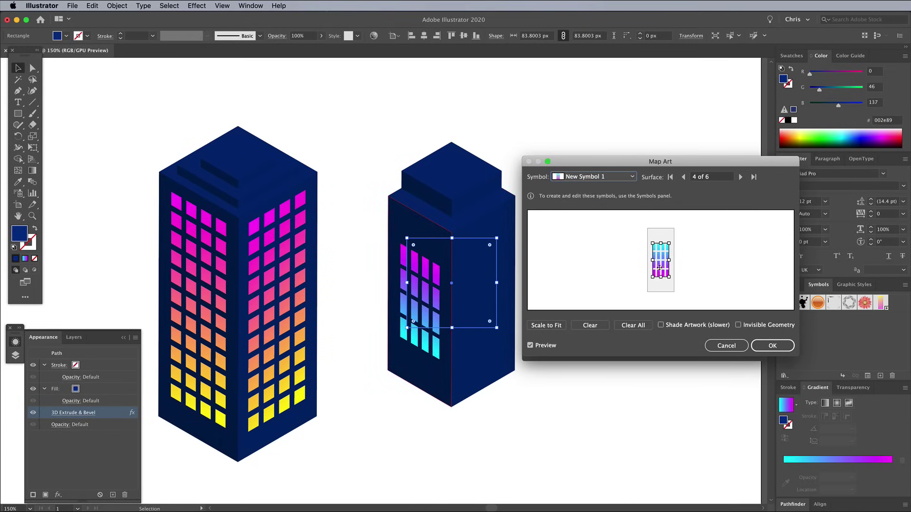
# Shift the mapped windows toward the upper end of the tower face and apply the mapping
pyautogui.moveTo(660, 267); pyautogui.dragTo(660, 276)
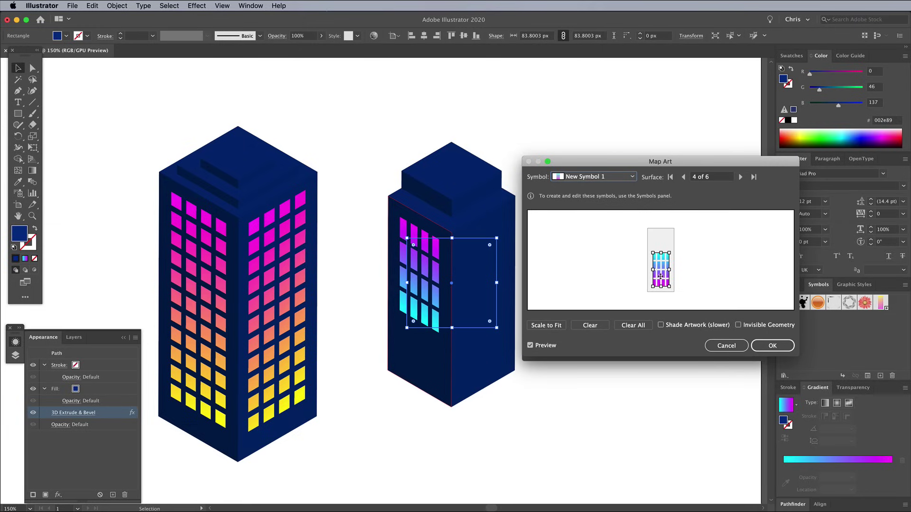
pyautogui.click(772, 346)
pyautogui.click(750, 362)
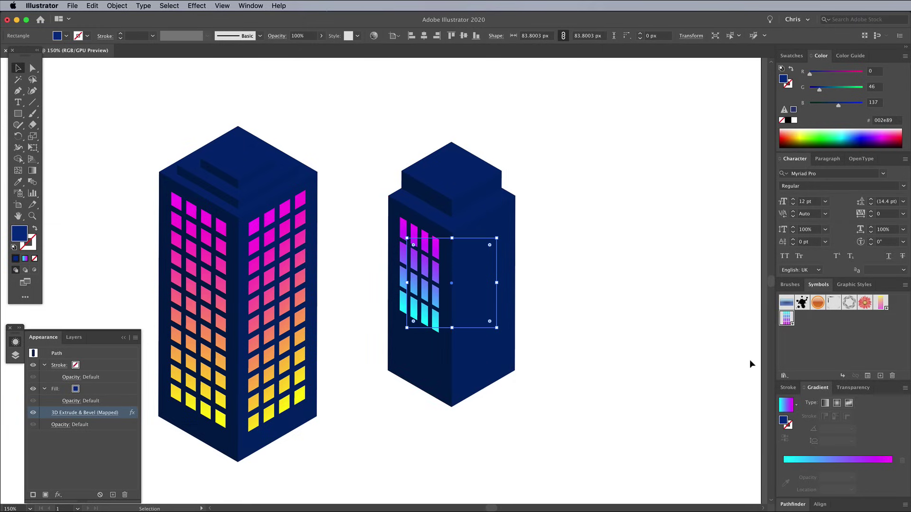
pyautogui.click(614, 345)
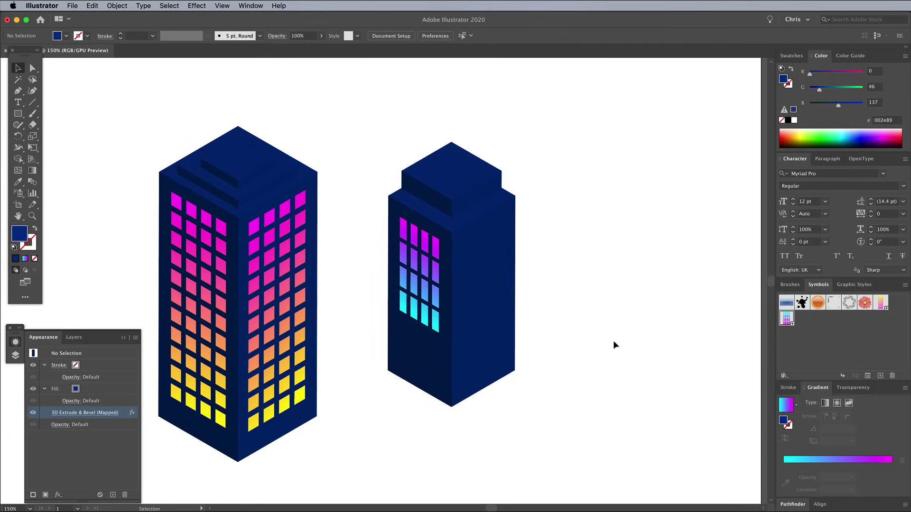
# Group the shorter tower with its roof step, then group the taller tower with its stepped roof
pyautogui.press('a')
pyautogui.moveTo(563, 138); pyautogui.dragTo(380, 320)
pyautogui.press('v')
pyautogui.rightClick(444, 237)
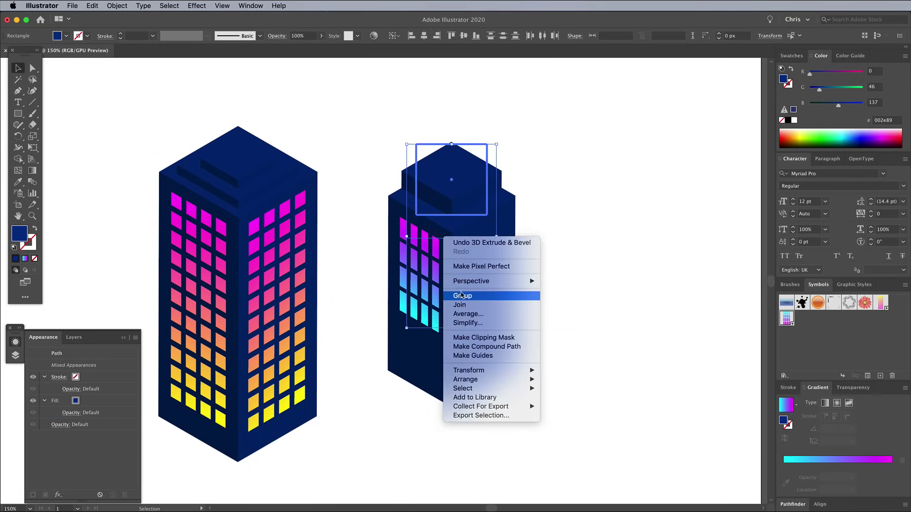
pyautogui.click(462, 296)
pyautogui.moveTo(164, 115); pyautogui.dragTo(296, 259)
pyautogui.rightClick(240, 264)
pyautogui.click(256, 322)
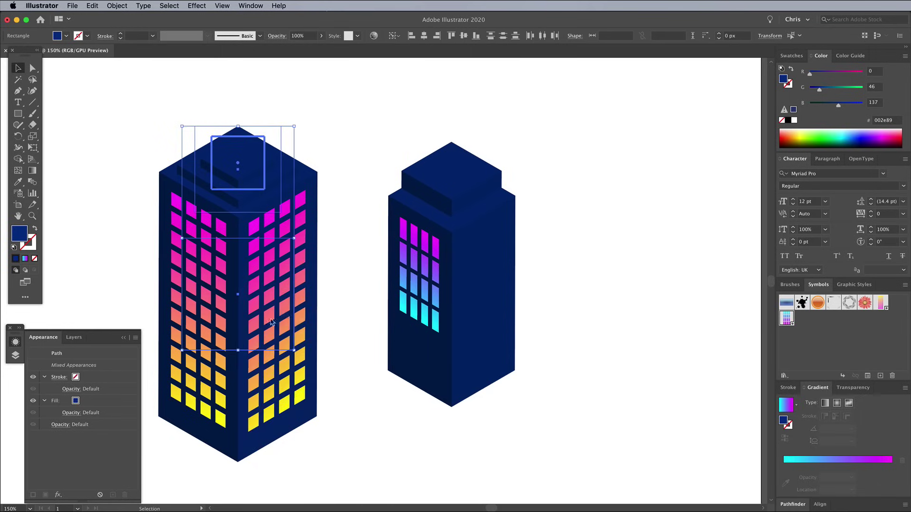
# Rearrange the towers so the shorter one overlaps the taller one's left side, and send the shorter one backward
pyautogui.moveTo(349, 278); pyautogui.dragTo(559, 260)
pyautogui.moveTo(661, 260); pyautogui.dragTo(341, 255)
pyautogui.rightClick(344, 235)
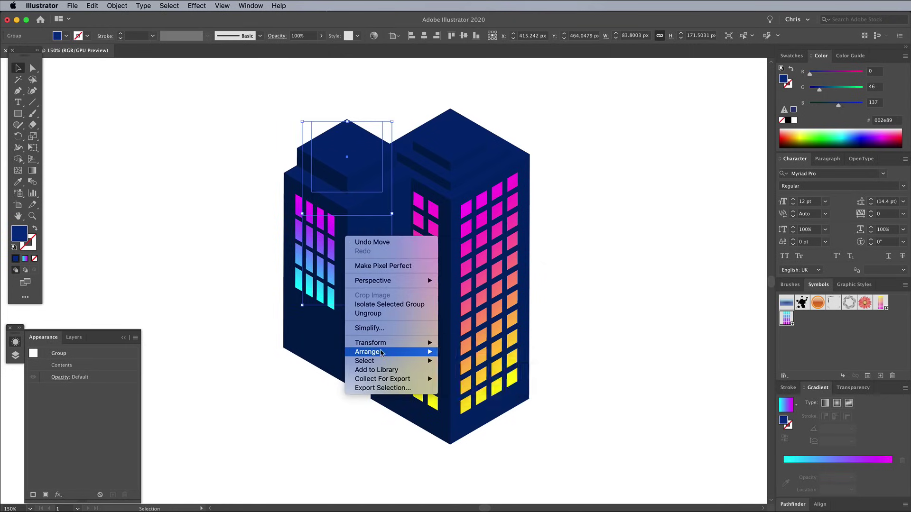
pyautogui.moveTo(396, 352)
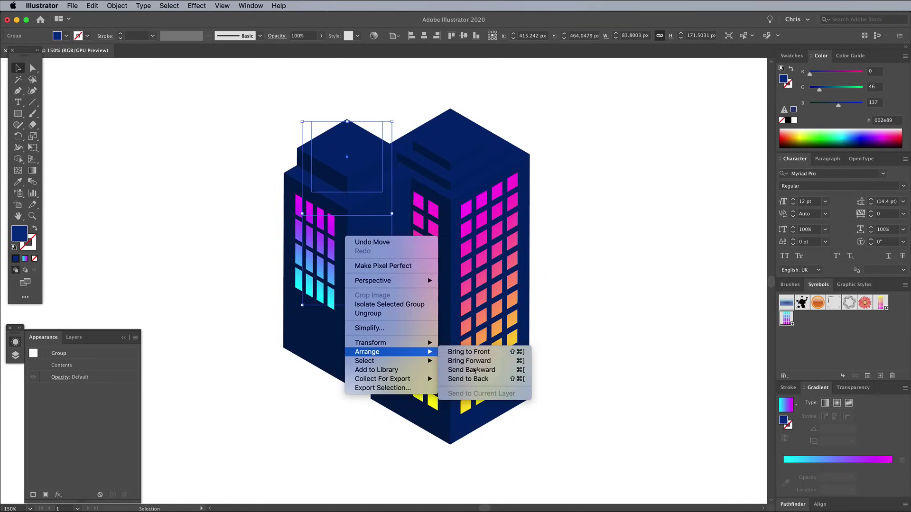
pyautogui.click(473, 369)
pyautogui.click(635, 364)
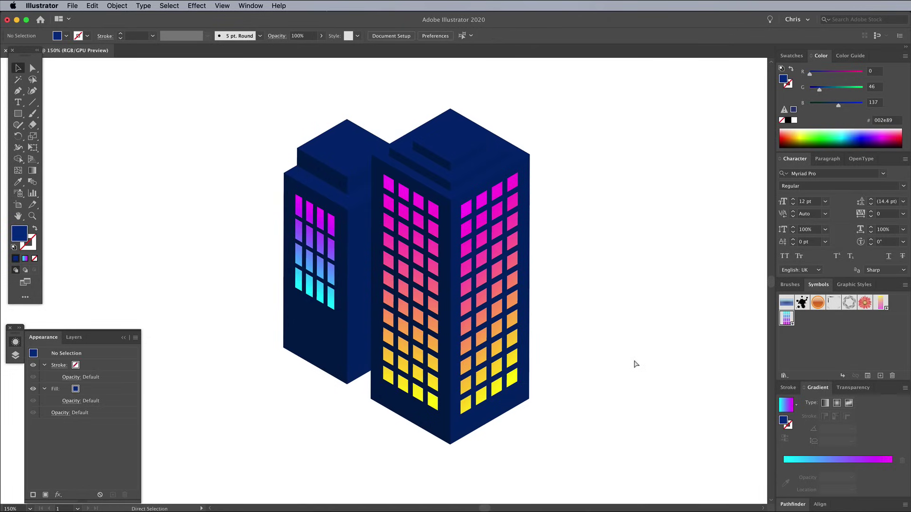
# Draw a square about 666 px wide over the towers and set its fill brightness to 30%
pyautogui.press('super+minus')
pyautogui.press('super+minus')
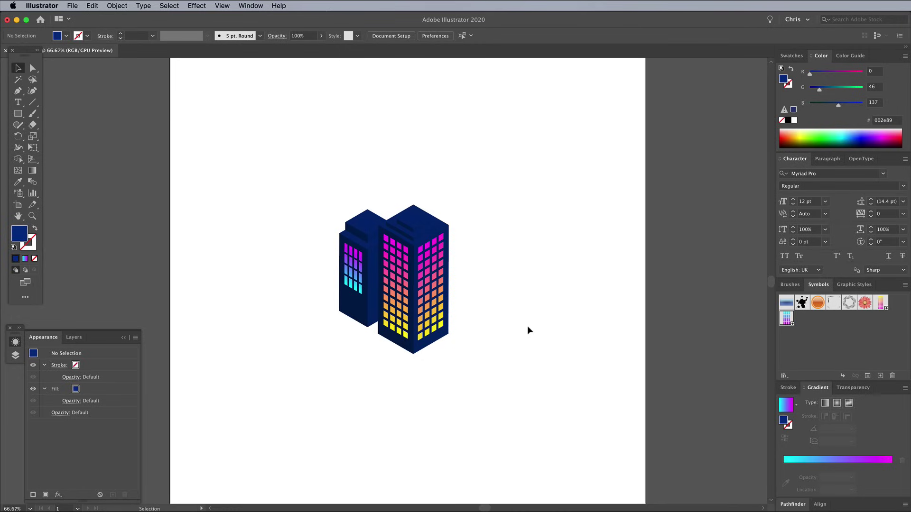
pyautogui.click(18, 114)
pyautogui.moveTo(257, 138); pyautogui.dragTo(550, 456)
pyautogui.doubleClick(20, 234)
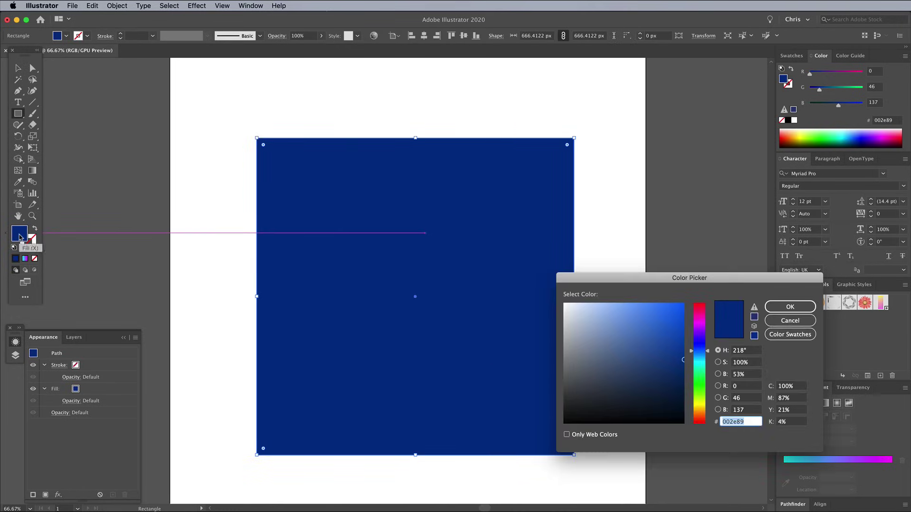
pyautogui.click(744, 375)
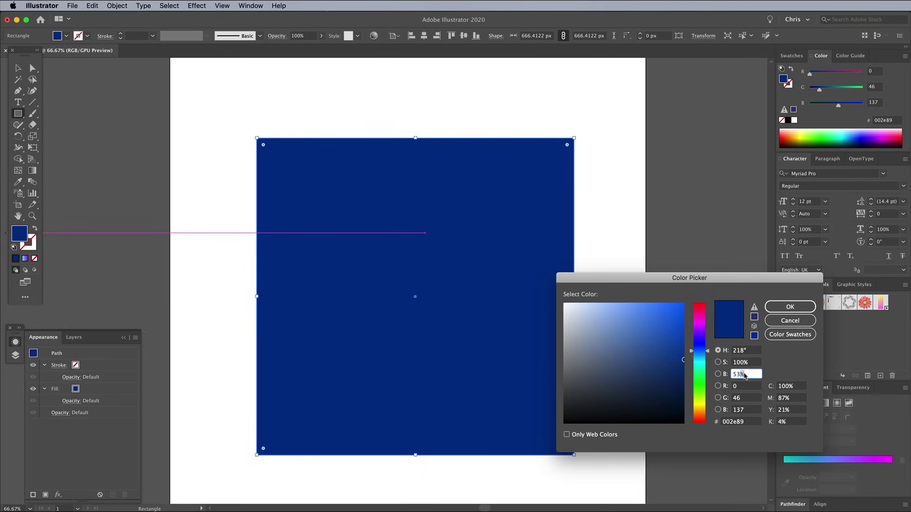
pyautogui.write('30')
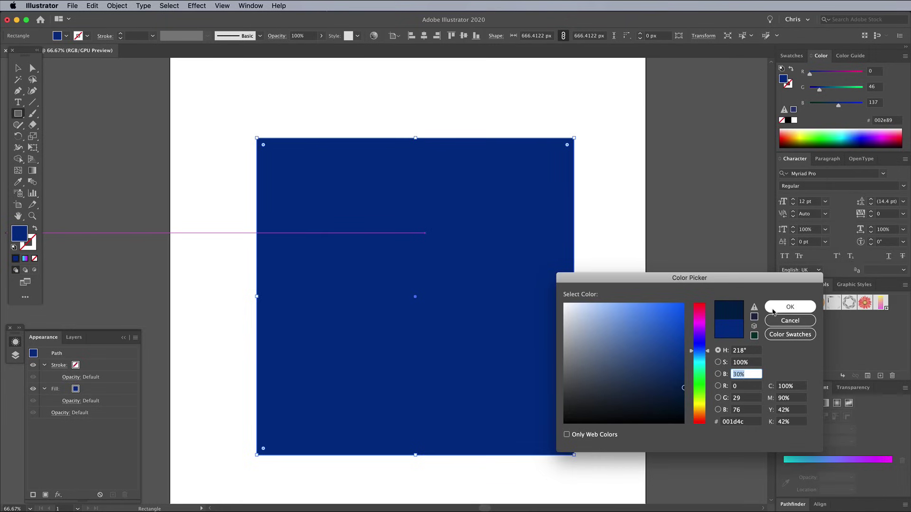
pyautogui.click(790, 307)
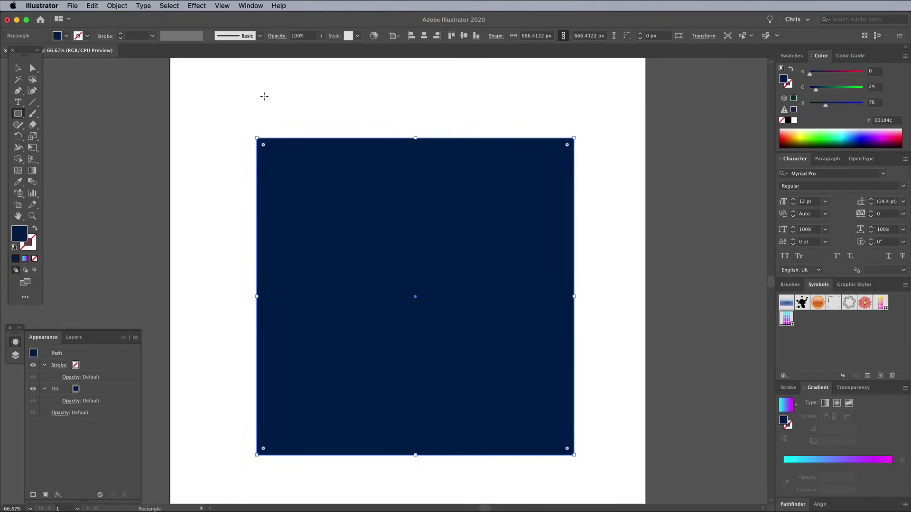
# Apply 3D Extrude & Bevel to the large square with the Isometric Top position and an extrude depth of 20 pt
pyautogui.click(196, 5)
pyautogui.click(203, 27)
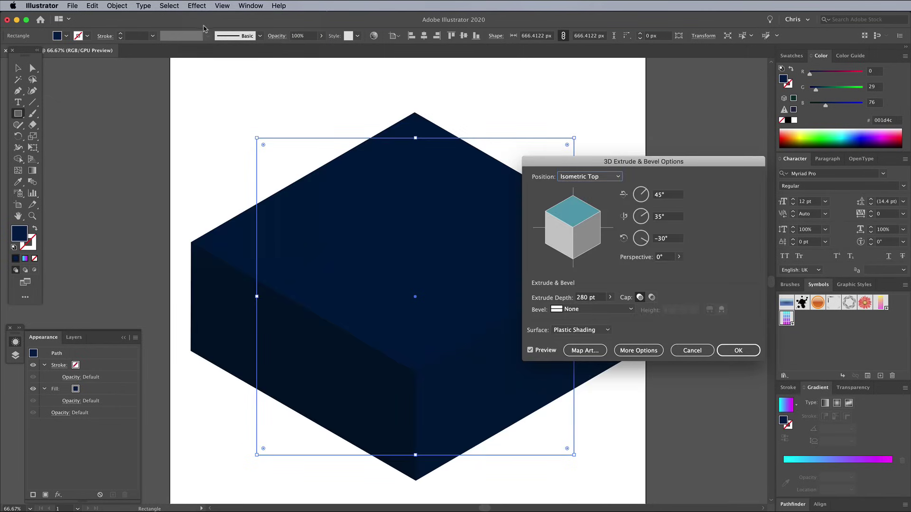
pyautogui.click(581, 298)
pyautogui.hotkey('shift', 'Down')
pyautogui.hotkey('shift', 'Down')
pyautogui.hotkey('shift', 'Down')
pyautogui.hotkey('shift', 'Down')
pyautogui.hotkey('shift', 'Down')
pyautogui.hotkey('shift', 'Down')
pyautogui.hotkey('shift', 'Down')
pyautogui.hotkey('shift', 'Down')
pyautogui.hotkey('shift', 'Down')
pyautogui.hotkey('shift', 'Down')
pyautogui.hotkey('shift', 'Down')
pyautogui.hotkey('shift', 'Down')
pyautogui.hotkey('shift', 'Down')
pyautogui.hotkey('shift', 'Down')
pyautogui.hotkey('shift', 'Down')
pyautogui.hotkey('shift', 'Down')
pyautogui.hotkey('shift', 'Down')
pyautogui.hotkey('shift', 'Down')
pyautogui.hotkey('shift', 'Down')
pyautogui.hotkey('shift', 'Down')
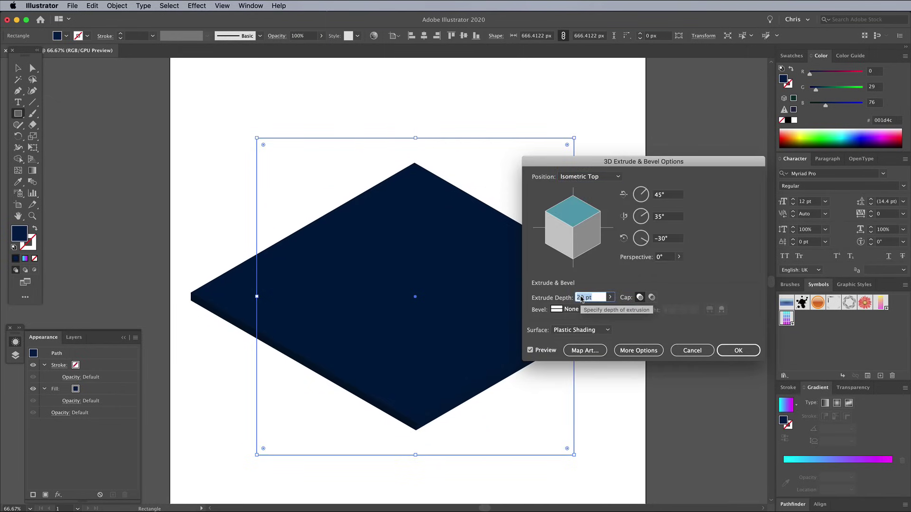
pyautogui.click(737, 351)
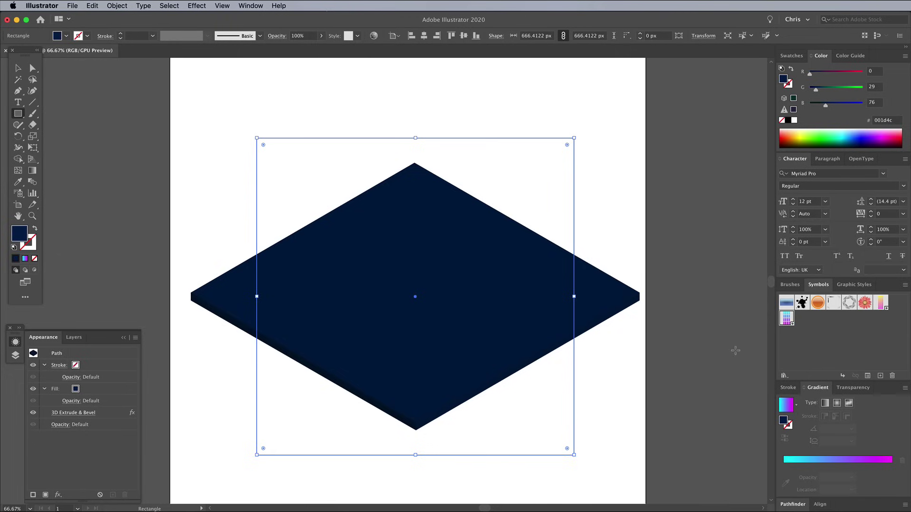
# Send the extruded base slab to the back, behind both towers
pyautogui.rightClick(412, 292)
pyautogui.moveTo(444, 446)
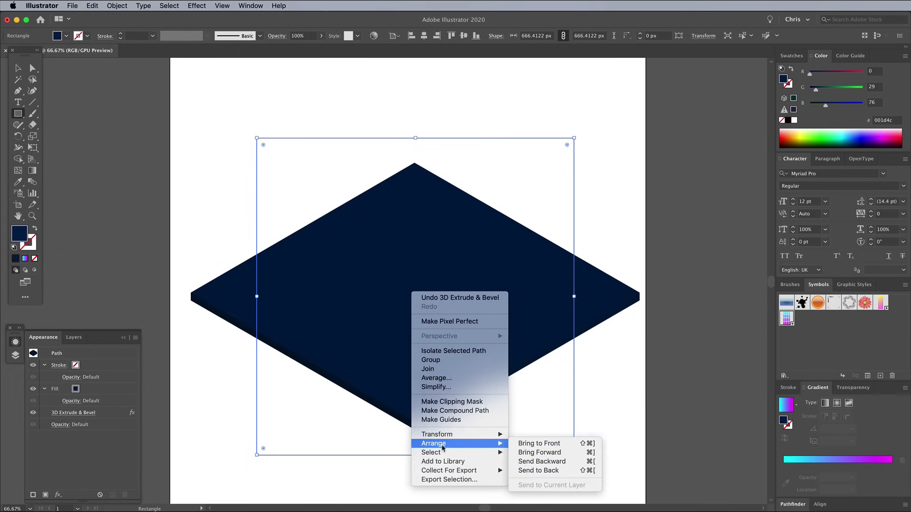
pyautogui.click(528, 471)
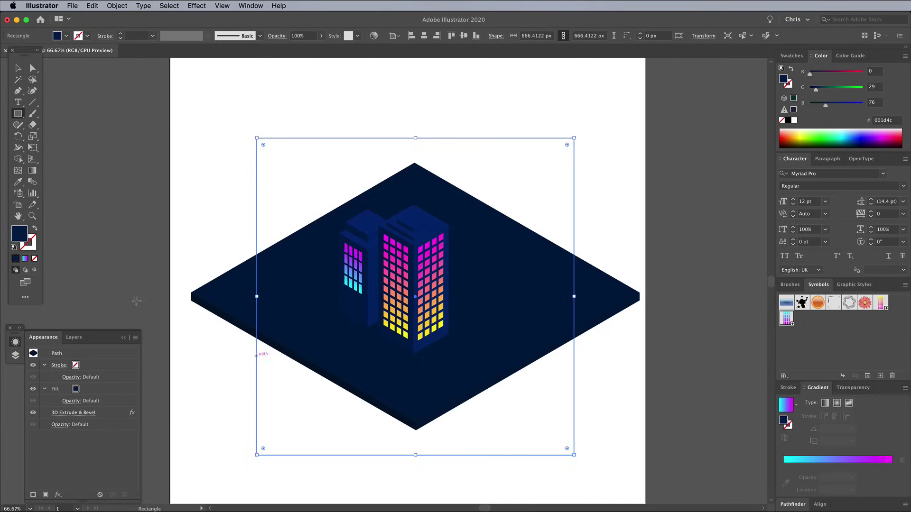
# Darken the base slab by setting its fill brightness to 20%
pyautogui.doubleClick(22, 236)
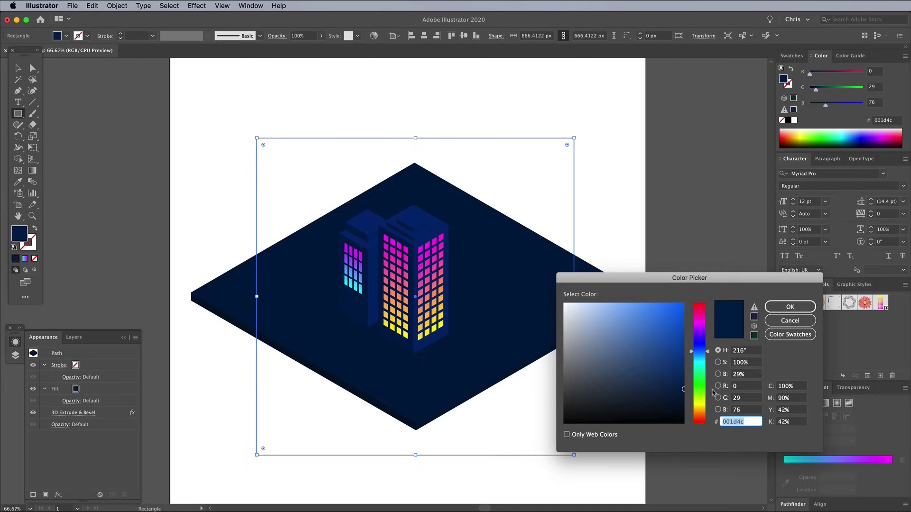
pyautogui.click(739, 375)
pyautogui.hotkey('shift', 'Down')
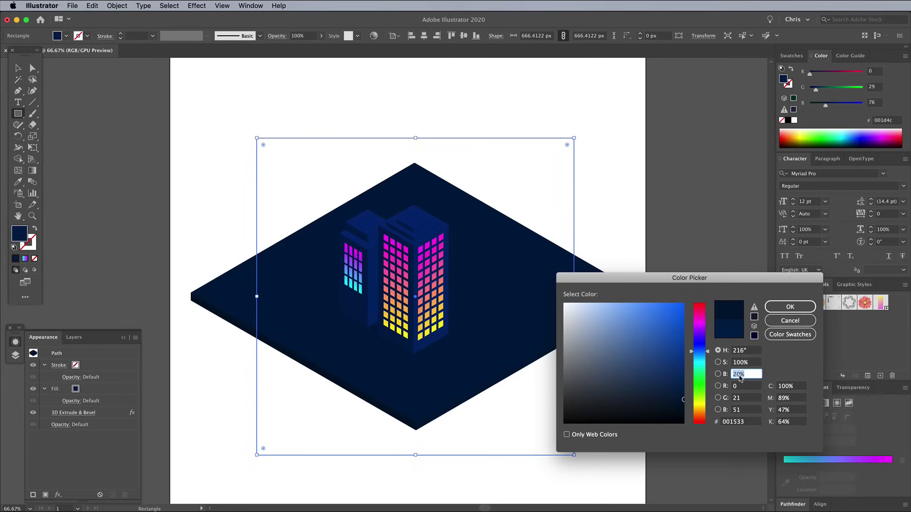
pyautogui.click(785, 306)
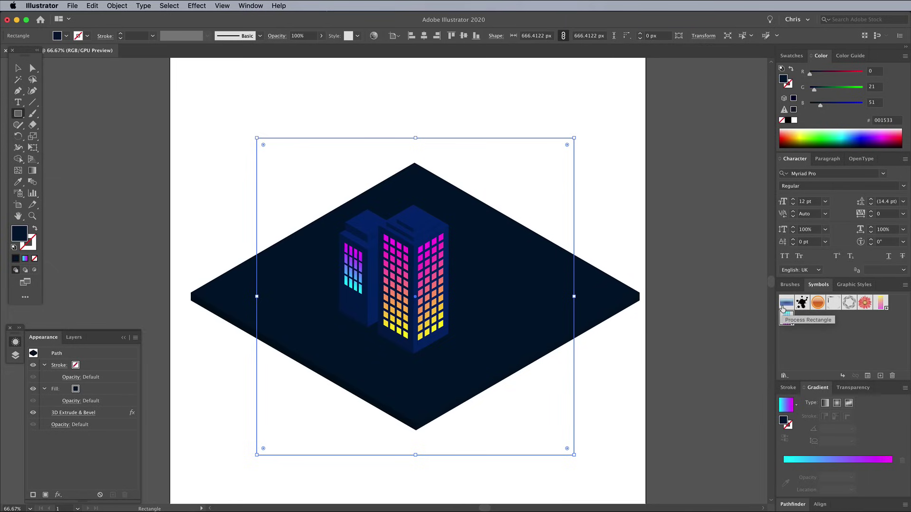
# Draw a vertical line about 704 px long on the empty canvas beside the artboard
pyautogui.hscroll(5, 434, 268)
pyautogui.click(32, 102)
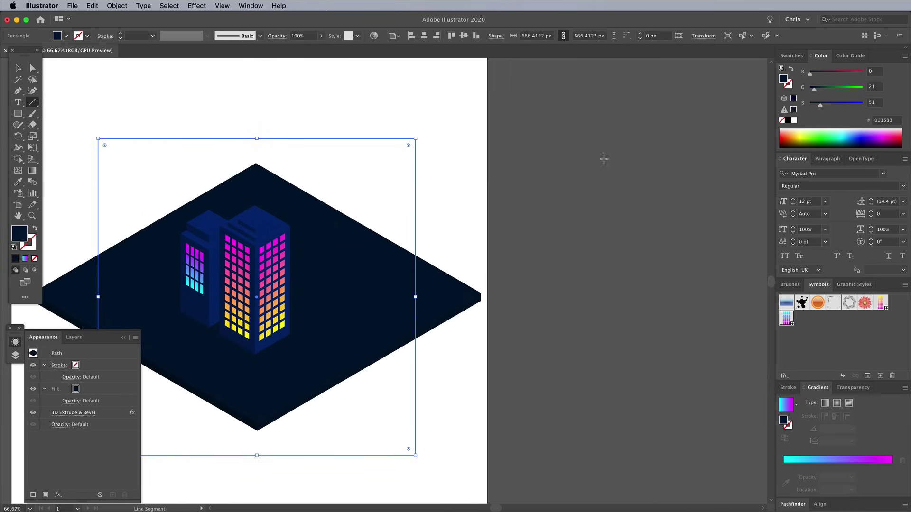
pyautogui.moveTo(592, 141); pyautogui.dragTo(594, 476)
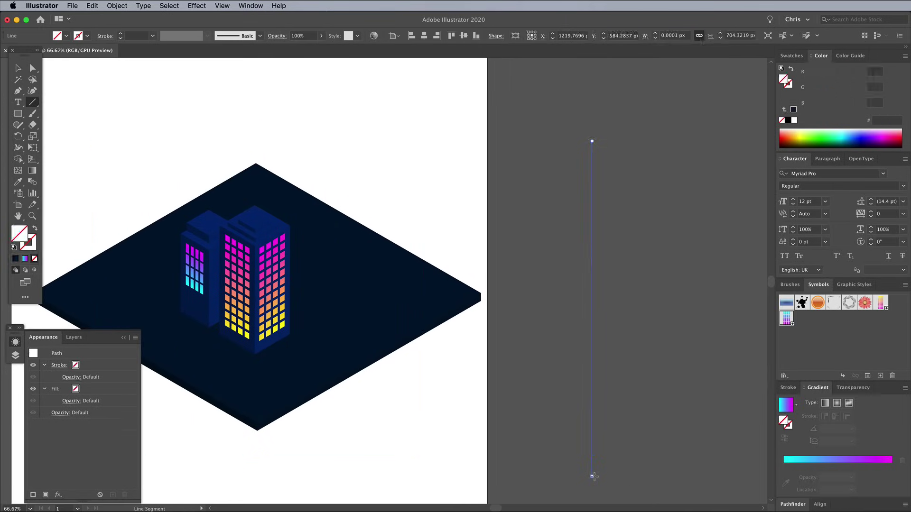
# Give the vertical line a black stroke with 0% brightness and a weight of 60 pt
pyautogui.click(15, 259)
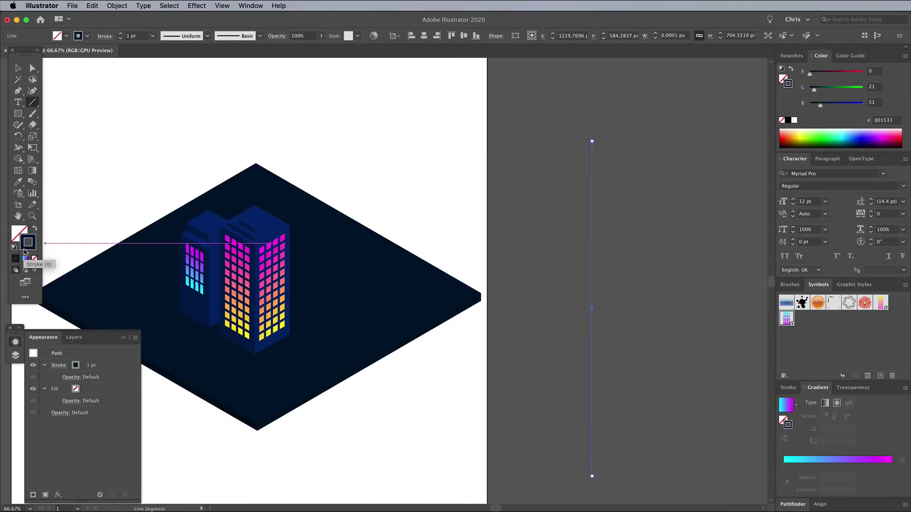
pyautogui.doubleClick(24, 248)
pyautogui.click(751, 374)
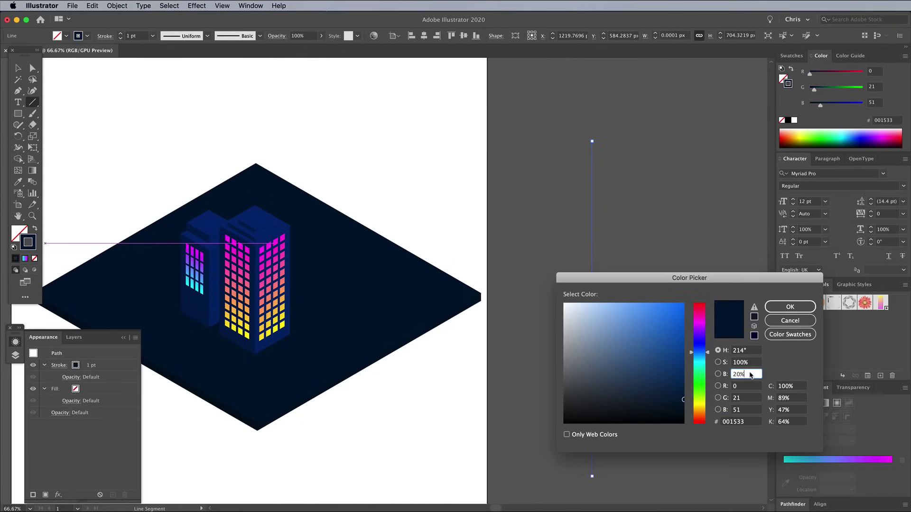
pyautogui.press('BackSpace')
pyautogui.press('BackSpace')
pyautogui.press('BackSpace')
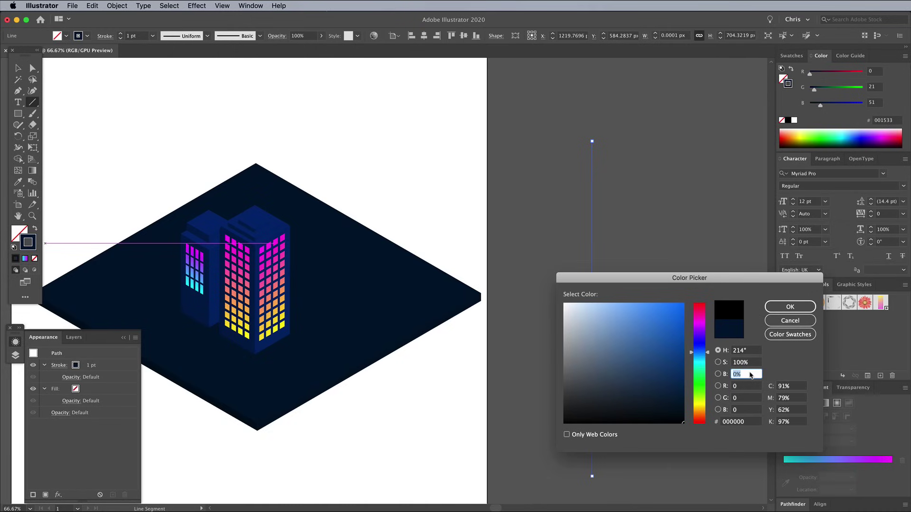
pyautogui.click(776, 309)
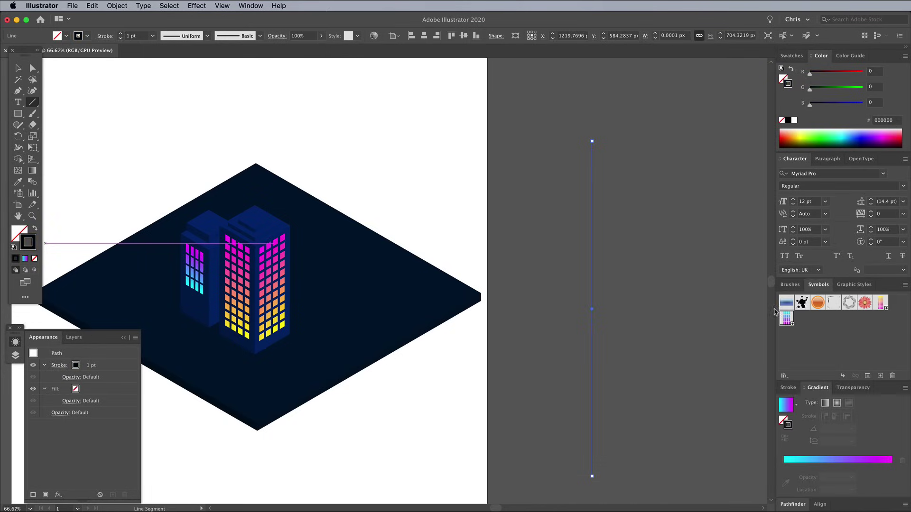
pyautogui.click(789, 388)
pyautogui.moveTo(815, 415); pyautogui.dragTo(815, 415)
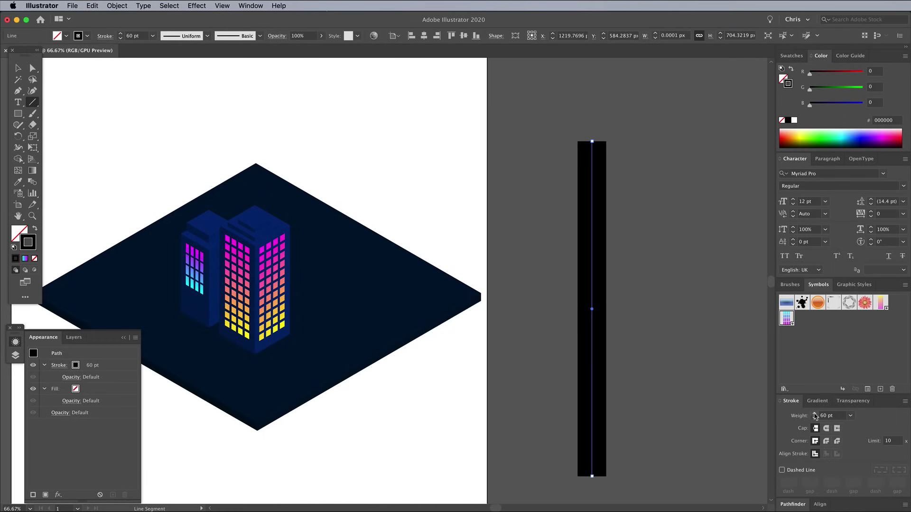
# Paste a copy of the black line in front, rotate it 90° and move it up about 140 px to form a cross
pyautogui.click(17, 71)
pyautogui.click(92, 6)
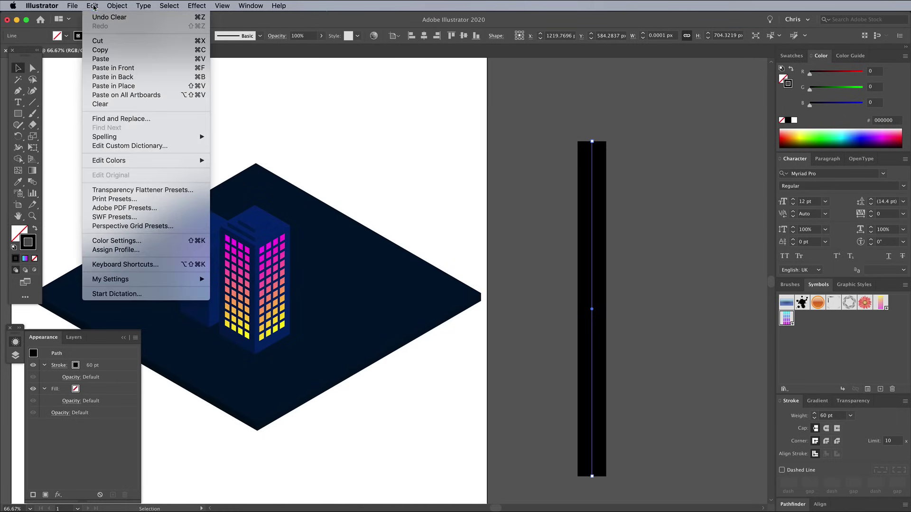
pyautogui.click(100, 50)
pyautogui.click(93, 6)
pyautogui.click(112, 69)
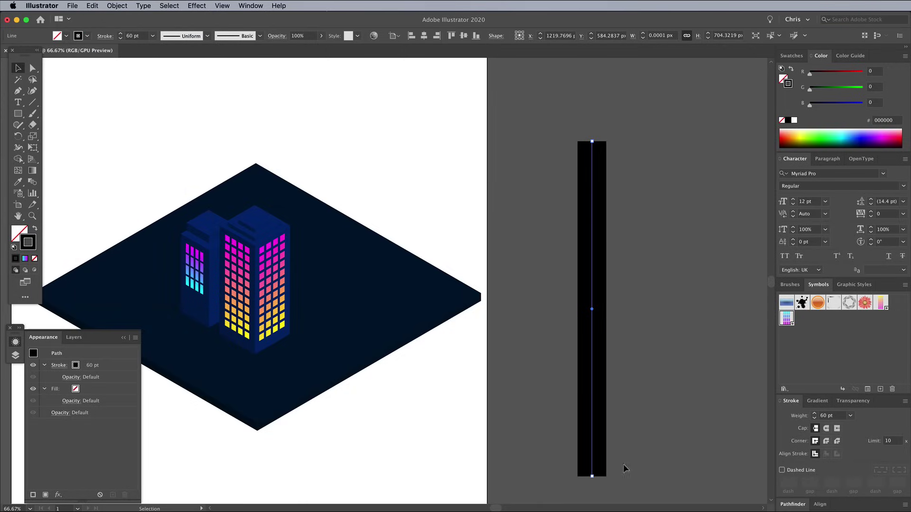
pyautogui.moveTo(596, 478); pyautogui.dragTo(703, 307)
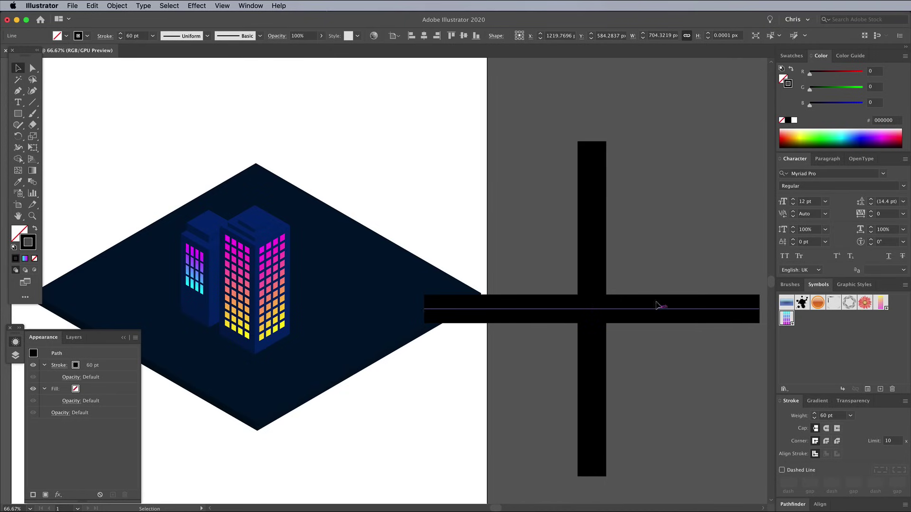
pyautogui.moveTo(656, 298); pyautogui.dragTo(655, 245)
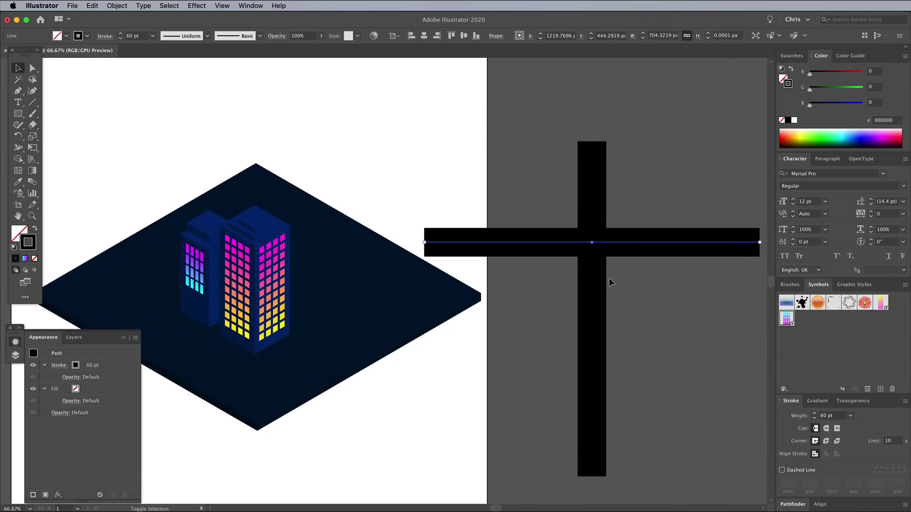
# Copy both crossing black lines and paste the duplicates in front
pyautogui.keyDown('shift'); pyautogui.click(593, 287); pyautogui.keyUp('shift')
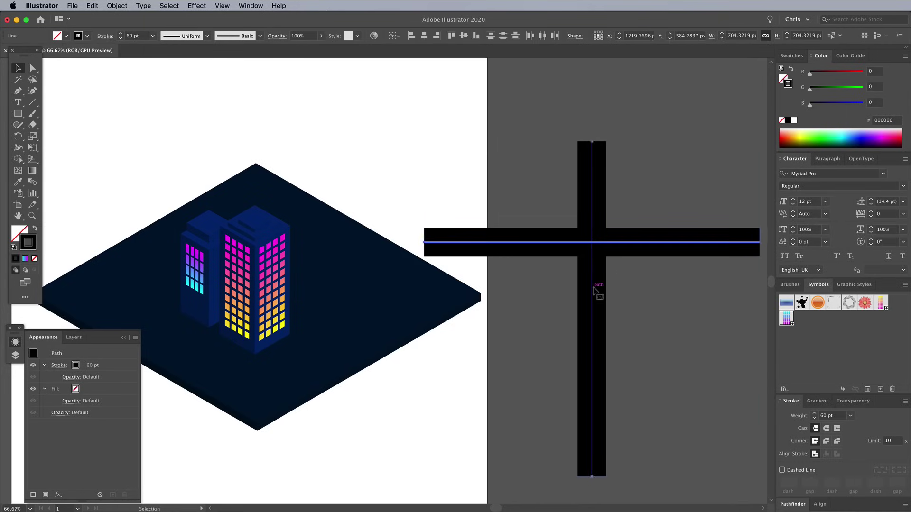
pyautogui.click(91, 4)
pyautogui.click(100, 49)
pyautogui.click(93, 6)
pyautogui.click(108, 68)
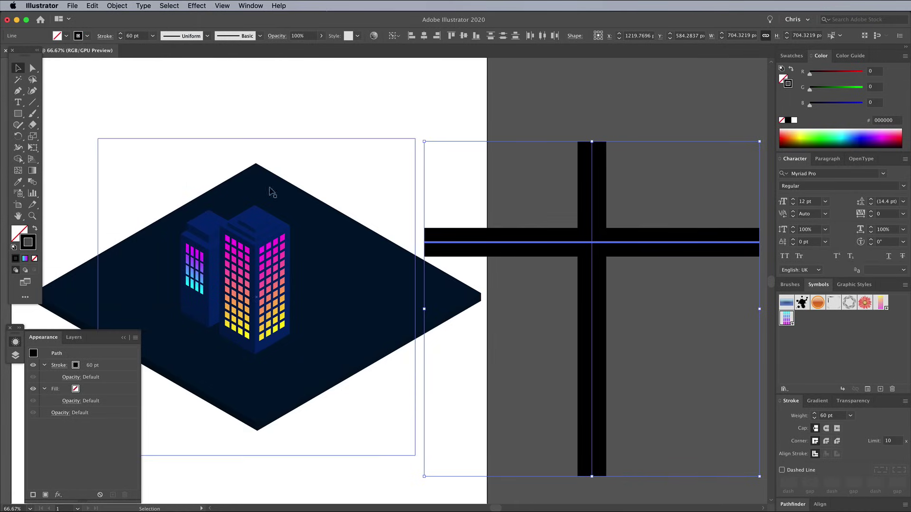
# Recolour the pasted lines' stroke to dark blue 23274a and set its weight to 5 pt
pyautogui.click(794, 120)
pyautogui.moveTo(862, 74)
pyautogui.mouseDown()
pyautogui.moveTo(817, 73)
pyautogui.moveTo(826, 106)
pyautogui.mouseUp()
pyautogui.click(815, 417)
pyautogui.click(815, 414)
pyautogui.click(815, 413)
pyautogui.click(815, 414)
pyautogui.click(815, 414)
# Turn the thin blue lines into dashed road markings with 22 pt dashes and 13 pt gaps
pyautogui.click(790, 470)
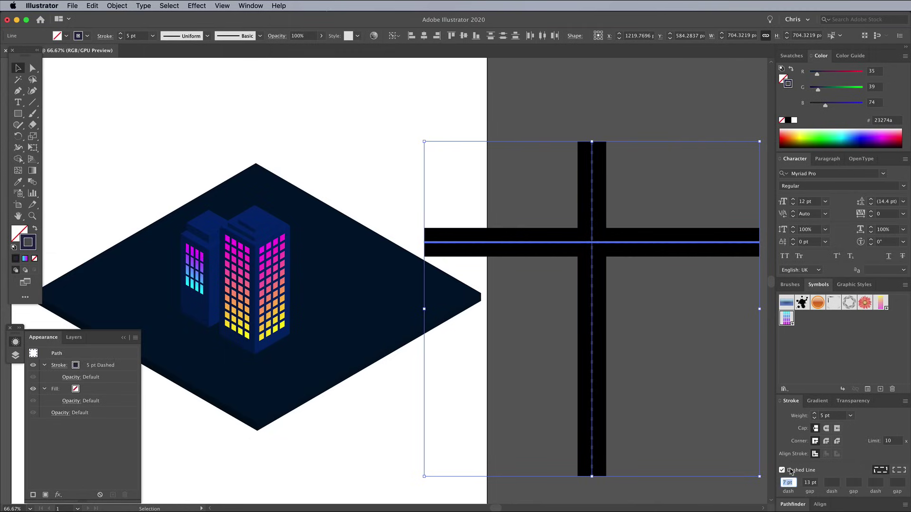
pyautogui.press('super+equal')
pyautogui.press('super+equal')
pyautogui.press('super+equal')
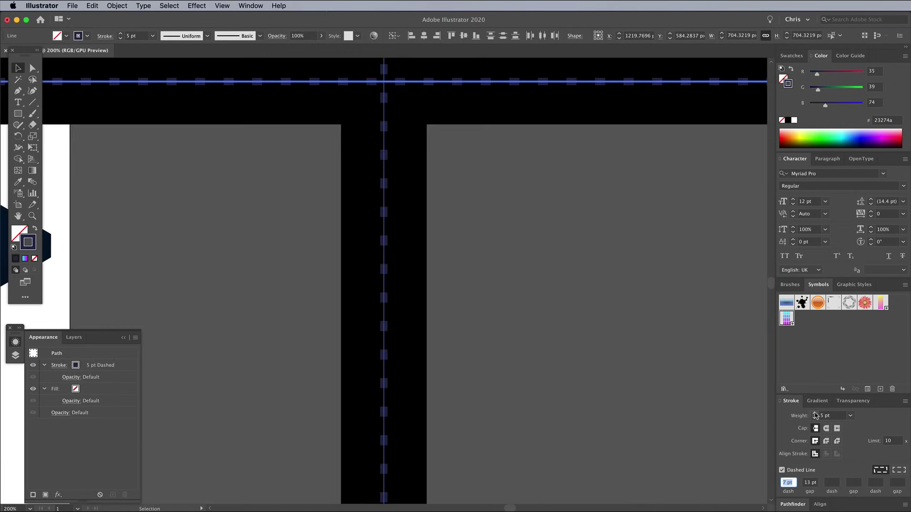
pyautogui.hotkey('shift', 'Tab')
pyautogui.press('Up')
pyautogui.press('Up')
pyautogui.moveTo(511, 276); pyautogui.dragTo(572, 386)
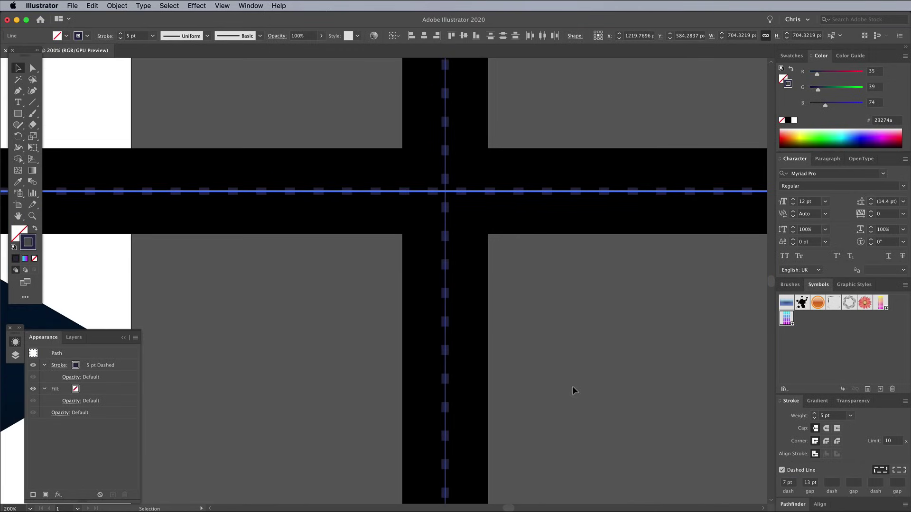
pyautogui.click(791, 482)
pyautogui.press('Up')
pyautogui.press('Up')
pyautogui.press('Up')
pyautogui.press('Up')
pyautogui.press('Up')
pyautogui.press('Up')
pyautogui.press('Up')
pyautogui.press('Up')
pyautogui.press('Up')
pyautogui.press('Up')
pyautogui.press('Up')
pyautogui.press('Up')
pyautogui.press('Up')
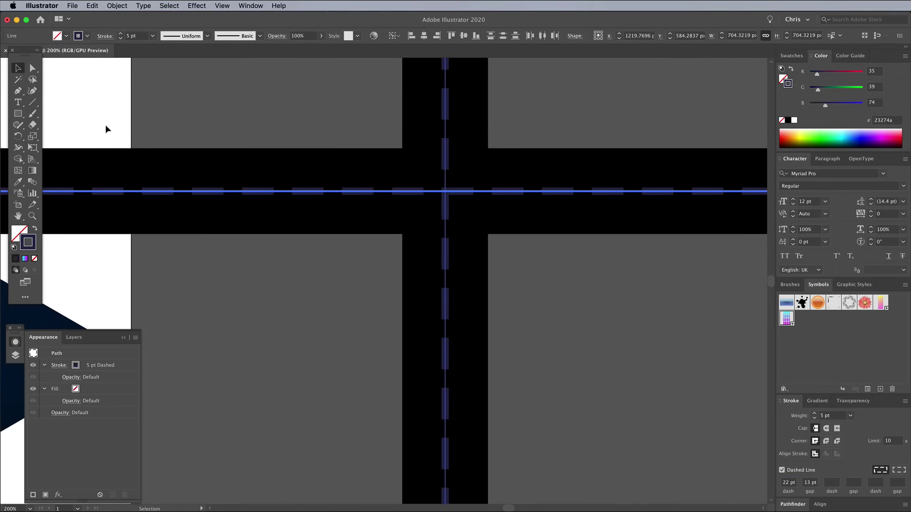
# Save all the crossing road lines as a new symbol and delete the original artwork from the canvas
pyautogui.click(285, 314)
pyautogui.press('super+minus')
pyautogui.press('super+minus')
pyautogui.press('super+minus')
pyautogui.moveTo(324, 160); pyautogui.dragTo(490, 346)
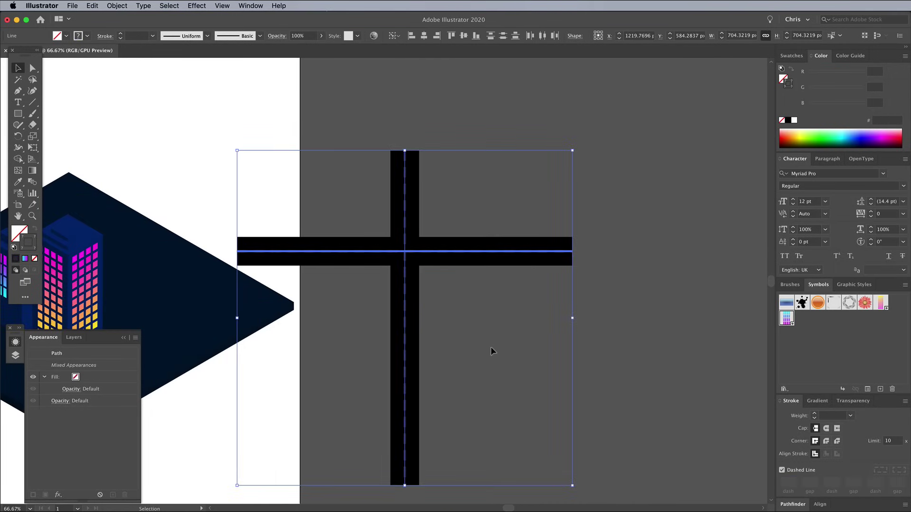
pyautogui.click(880, 390)
pyautogui.click(512, 349)
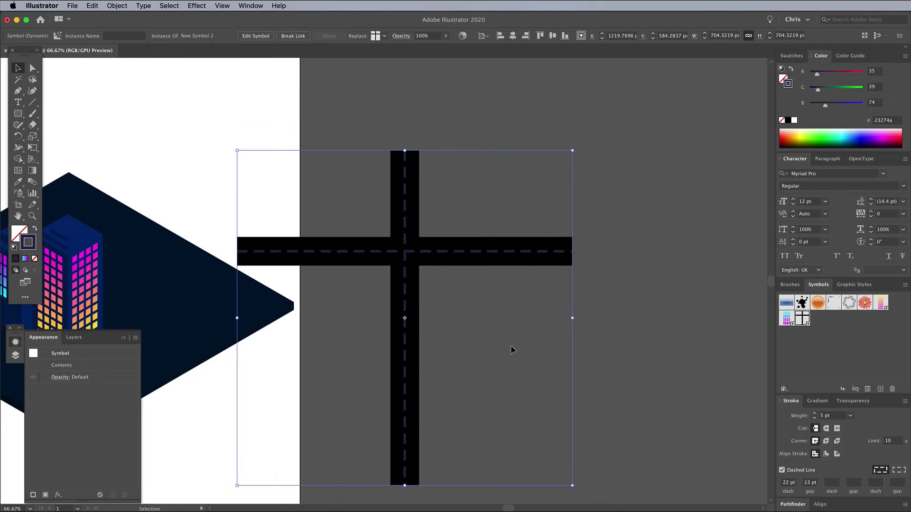
pyautogui.click(468, 299)
pyautogui.click(522, 251)
pyautogui.press('Delete')
# Map the road symbol onto surface 1 of the extruded base slab, scaled to fit
pyautogui.hscroll(-10, 522, 251)
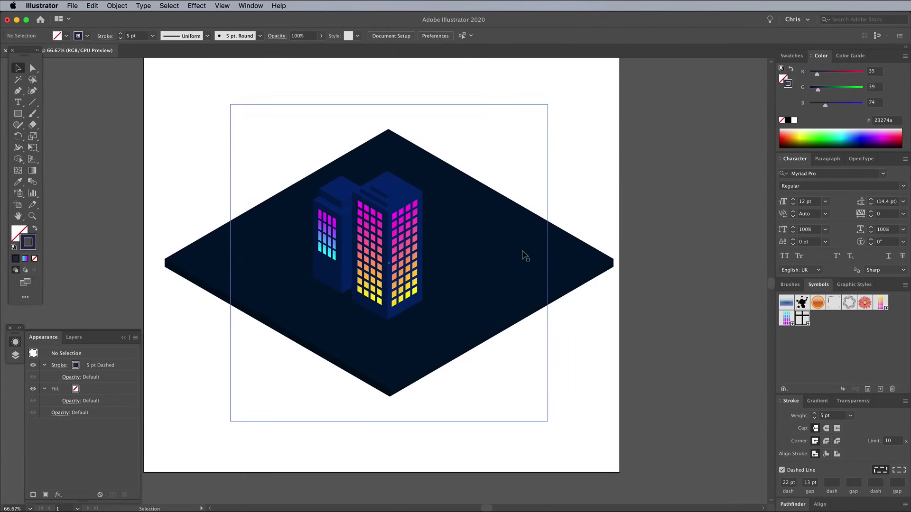
pyautogui.scroll(-1, 523, 255)
pyautogui.click(553, 302)
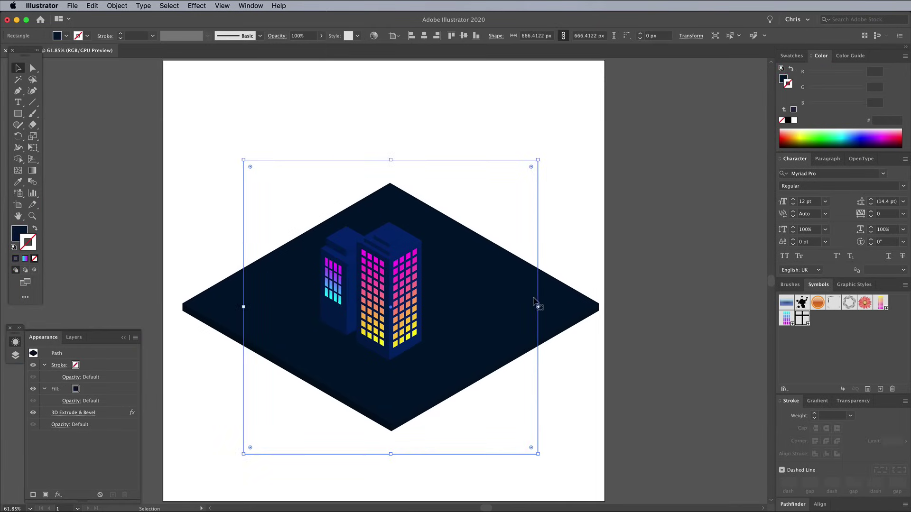
pyautogui.click(80, 414)
pyautogui.click(580, 351)
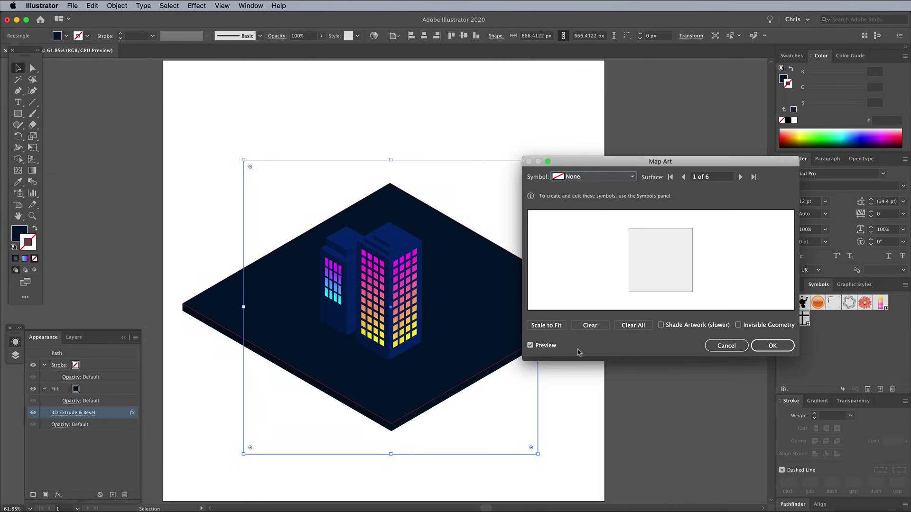
pyautogui.click(607, 178)
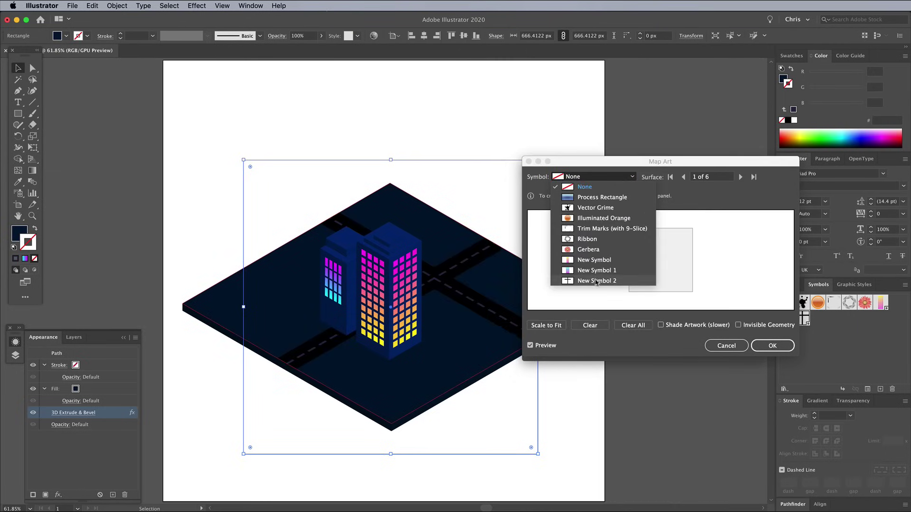
pyautogui.click(617, 280)
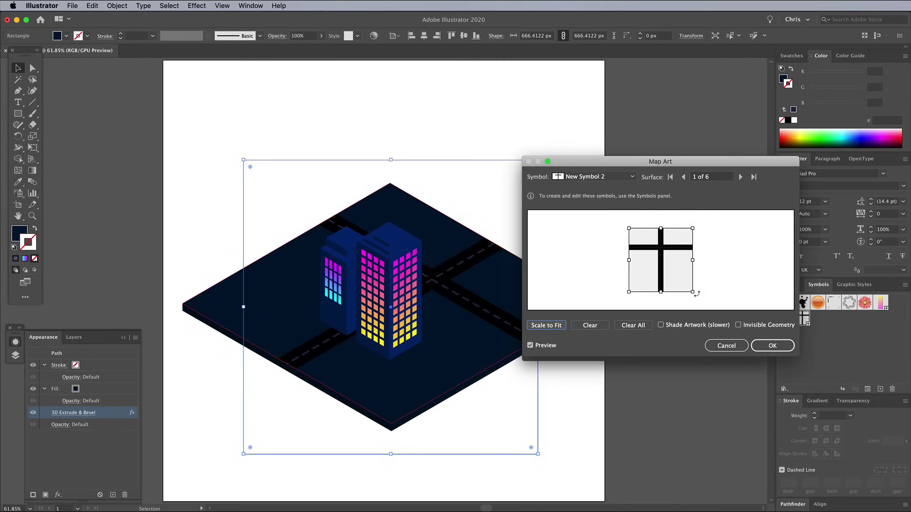
# Rotate the mapped road artwork 180° on the slab's surface and apply the 3D effect
pyautogui.moveTo(696, 294); pyautogui.dragTo(627, 265)
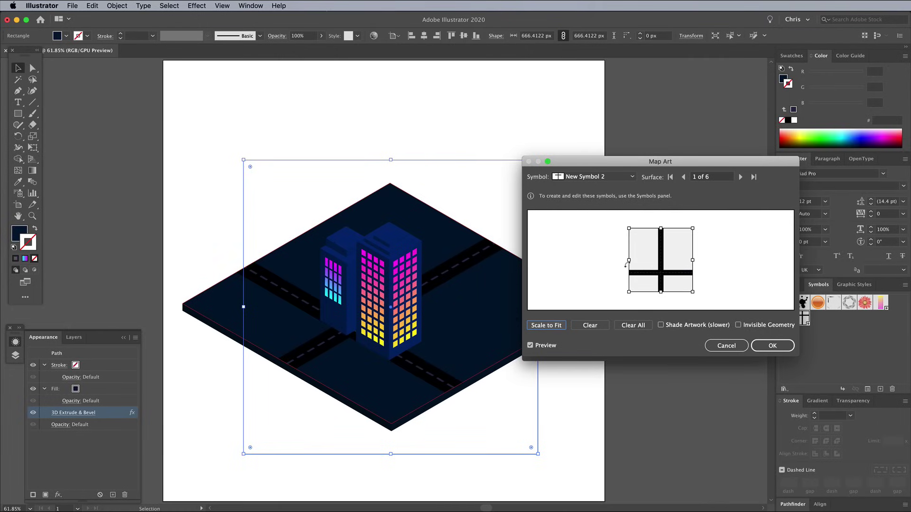
pyautogui.click(772, 347)
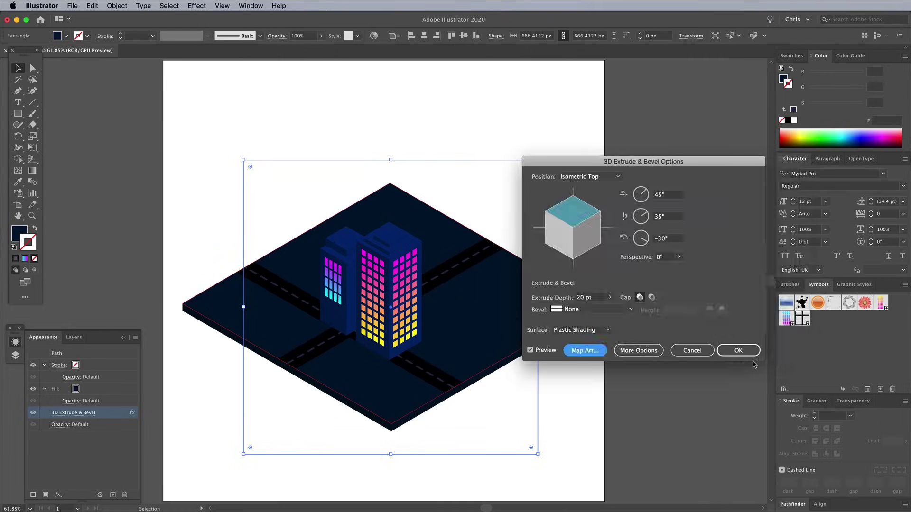
pyautogui.click(744, 348)
# Lock the base slab with its mapped roads
pyautogui.click(117, 6)
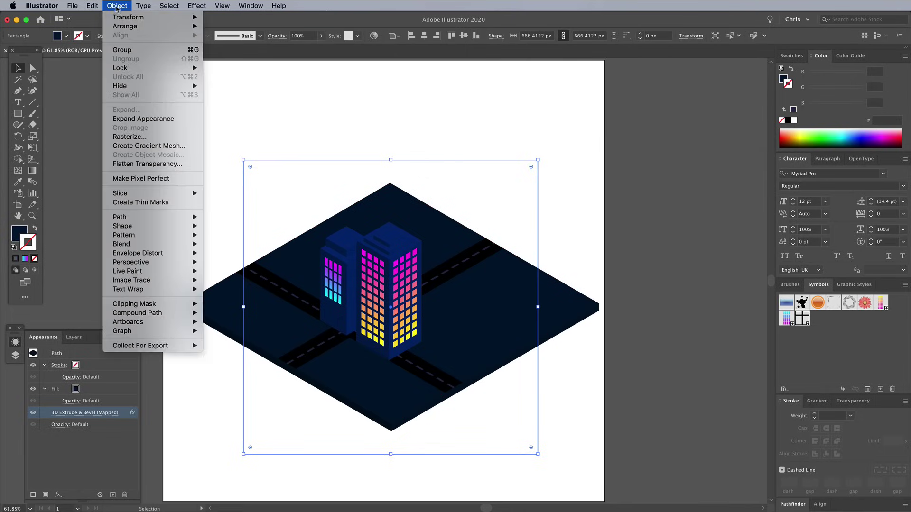
pyautogui.moveTo(137, 69)
pyautogui.click(215, 68)
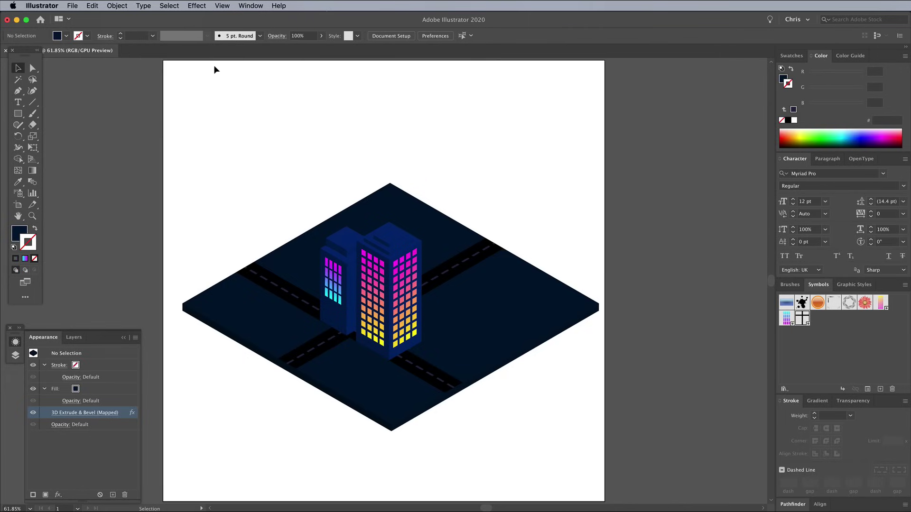
# Move both towers straight down about 120 px toward the front corner of the base
pyautogui.moveTo(406, 302); pyautogui.dragTo(410, 357)
pyautogui.moveTo(353, 283); pyautogui.dragTo(353, 337)
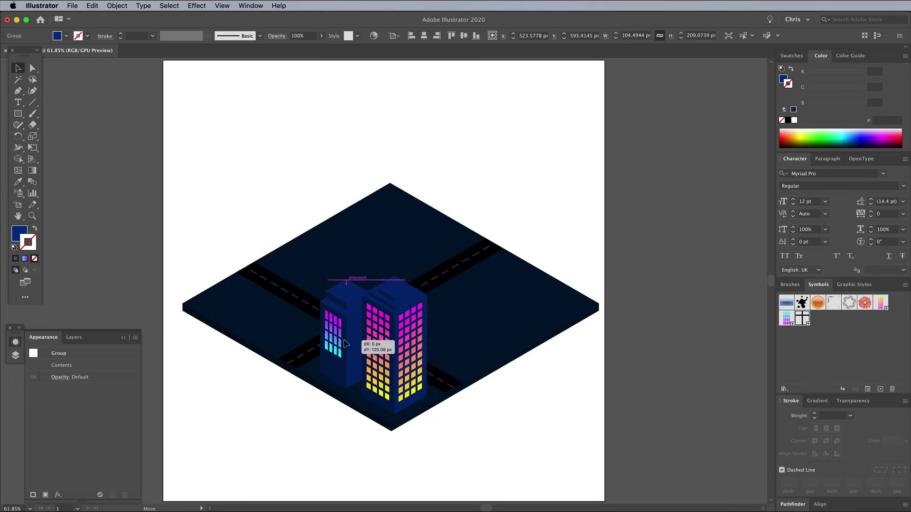
pyautogui.click(493, 419)
# Fine-tune the placement of both towers by shifting each one slightly up and to the left
pyautogui.press('super+plus')
pyautogui.press('super+plus')
pyautogui.press('super+plus')
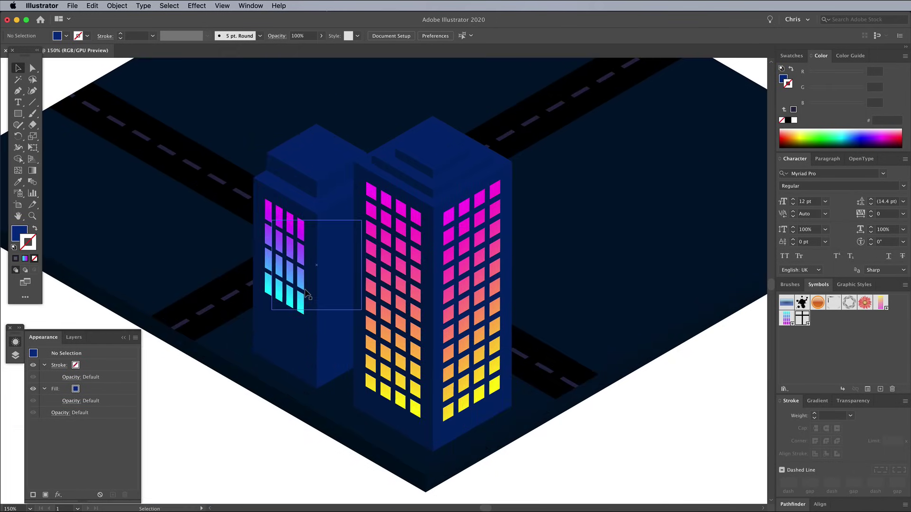
pyautogui.moveTo(305, 290); pyautogui.dragTo(302, 287)
pyautogui.moveTo(465, 364); pyautogui.dragTo(461, 363)
pyautogui.click(619, 456)
# Draw a blue rectangle about 190 by 104 px above the base slab
pyautogui.press('super+0')
pyautogui.moveTo(340, 185); pyautogui.dragTo(366, 235)
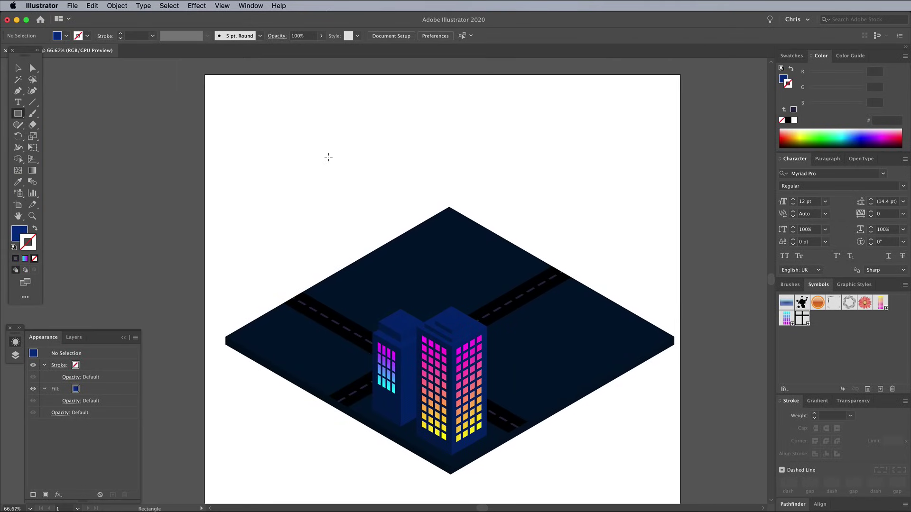
pyautogui.moveTo(324, 147); pyautogui.dragTo(415, 196)
# Round only the lower-right corner of the new rectangle with a large radius
pyautogui.click(32, 69)
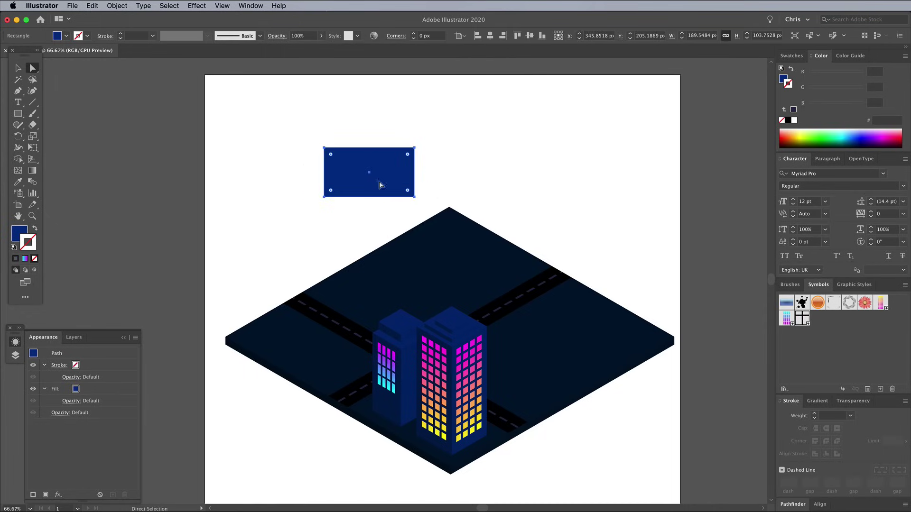
pyautogui.click(415, 197)
pyautogui.moveTo(408, 192); pyautogui.dragTo(385, 169)
pyautogui.click(16, 68)
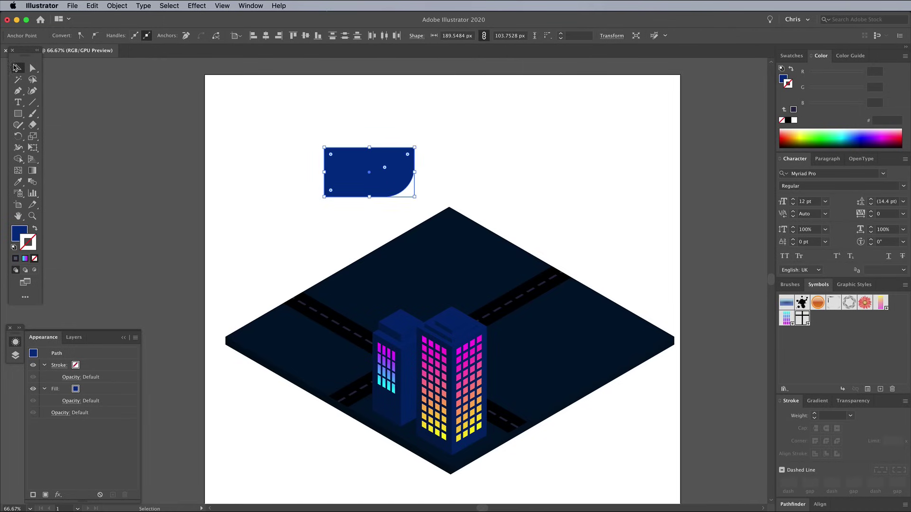
# Apply 3D Extrude & Bevel to the rounded rectangle with the Isometric Top position and an extrude depth of about 190 pt
pyautogui.click(203, 5)
pyautogui.click(205, 26)
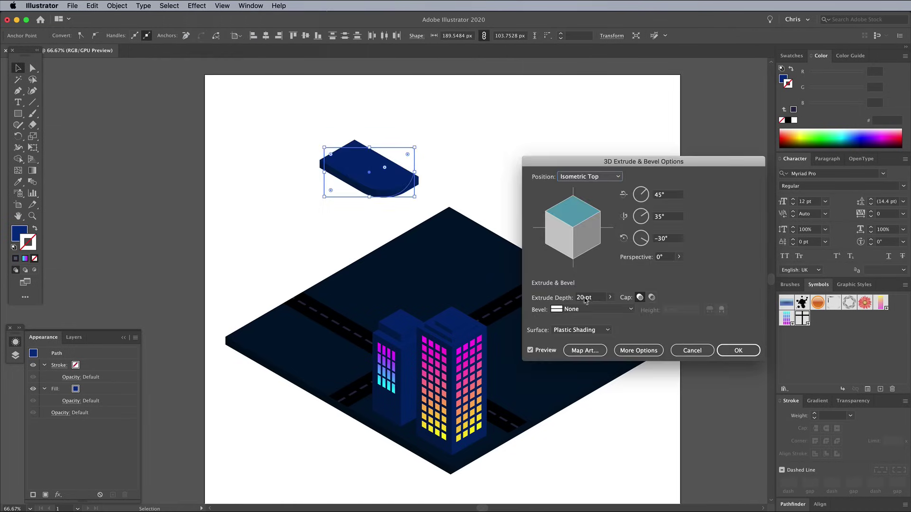
pyautogui.click(585, 298)
pyautogui.hotkey('shift', 'Up')
pyautogui.hotkey('shift', 'Up')
pyautogui.hotkey('shift', 'Up')
pyautogui.hotkey('shift', 'Up')
pyautogui.hotkey('shift', 'Up')
pyautogui.hotkey('shift', 'Up')
pyautogui.hotkey('shift', 'Up')
pyautogui.hotkey('shift', 'Up')
pyautogui.hotkey('shift', 'Up')
pyautogui.hotkey('shift', 'Up')
pyautogui.hotkey('shift', 'Up')
pyautogui.hotkey('shift', 'Up')
pyautogui.hotkey('shift', 'Up')
pyautogui.hotkey('shift', 'Up')
pyautogui.hotkey('shift', 'Up')
pyautogui.hotkey('shift', 'Up')
pyautogui.hotkey('shift', 'Up')
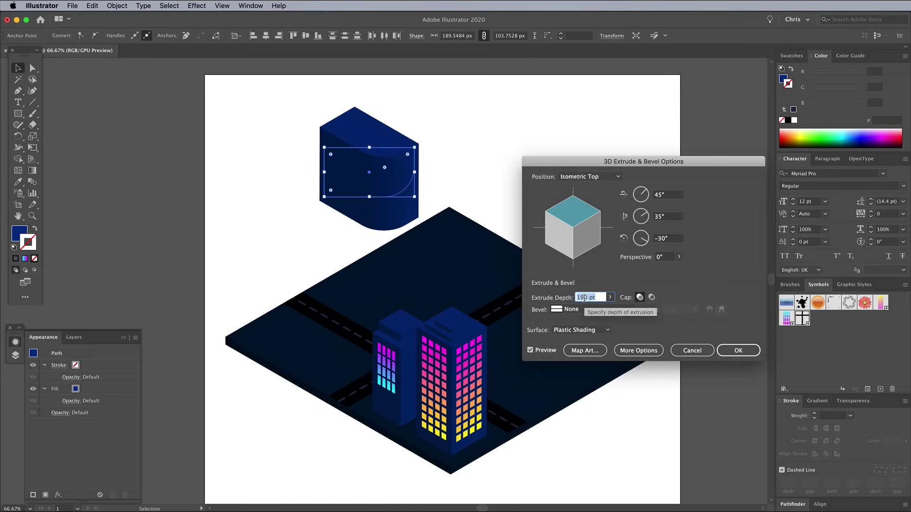
pyautogui.click(734, 351)
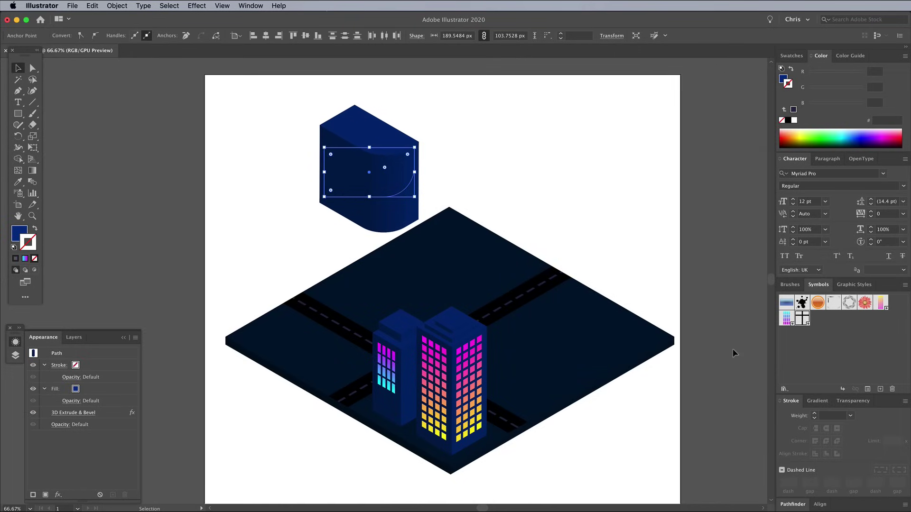
# Draw a small circle beside the rounded building and extrude it with 3D Extrude & Bevel at a reduced depth
pyautogui.moveTo(18, 114); pyautogui.dragTo(48, 136)
pyautogui.moveTo(466, 126); pyautogui.dragTo(481, 141)
pyautogui.click(196, 5)
pyautogui.click(211, 26)
pyautogui.click(589, 298)
pyautogui.hotkey('shift', 'Down')
pyautogui.hotkey('shift', 'Down')
pyautogui.hotkey('shift', 'Down')
pyautogui.hotkey('shift', 'Down')
pyautogui.hotkey('shift', 'Down')
pyautogui.hotkey('shift', 'Down')
pyautogui.hotkey('shift', 'Down')
pyautogui.hotkey('shift', 'Down')
pyautogui.hotkey('shift', 'Down')
pyautogui.hotkey('shift', 'Down')
pyautogui.hotkey('shift', 'Down')
pyautogui.hotkey('shift', 'Down')
pyautogui.hotkey('shift', 'Down')
pyautogui.hotkey('shift', 'Down')
pyautogui.hotkey('shift', 'Down')
pyautogui.hotkey('shift', 'Down')
pyautogui.hotkey('shift', 'Down')
pyautogui.hotkey('shift', 'Down')
pyautogui.click(727, 353)
pyautogui.click(728, 352)
# Place the small cylinder on the rounded building's roof, with two of them side by side
pyautogui.press('v')
pyautogui.press('super+equal')
pyautogui.press('super+equal')
pyautogui.press('super+equal')
pyautogui.moveTo(711, 274); pyautogui.dragTo(396, 271)
pyautogui.click(607, 221)
pyautogui.scroll(-5, 522, 197)
pyautogui.press('super+minus')
pyautogui.press('super+minus')
pyautogui.press('super+minus')
# Draw a thin horizontal strip beside the rounded building and fill it with a magenta-cyan-magenta linear gradient without a stroke
pyautogui.press('m')
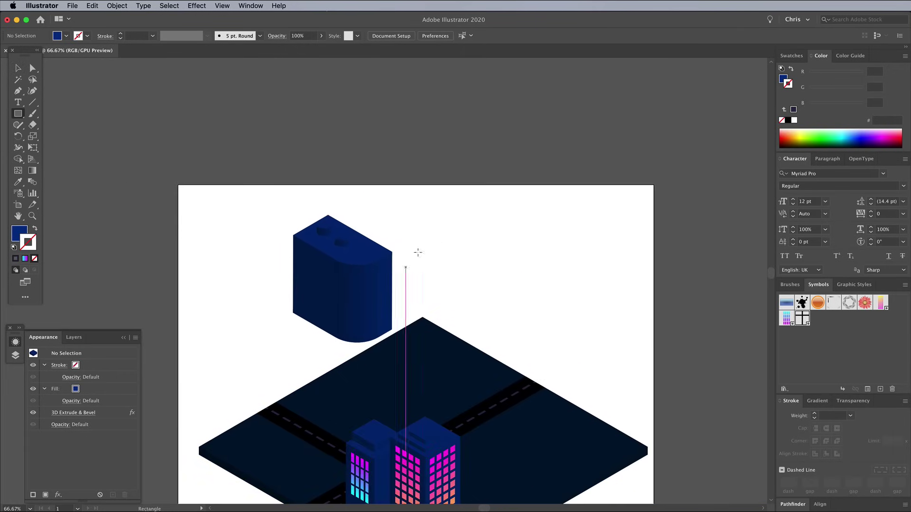
pyautogui.moveTo(428, 231); pyautogui.dragTo(519, 235)
pyautogui.click(817, 401)
pyautogui.click(35, 229)
pyautogui.click(34, 259)
pyautogui.click(783, 420)
pyautogui.moveTo(783, 466); pyautogui.dragTo(837, 466)
pyautogui.doubleClick(783, 465)
# Duplicate the gradient strip downward into four evenly spaced strips and save them as a new symbol
pyautogui.press('v')
pyautogui.moveTo(456, 236); pyautogui.dragTo(456, 247)
pyautogui.press('super+d')
pyautogui.press('super+d')
pyautogui.click(880, 375)
# Map the striped symbol onto the rounded building's two flat side faces, resizing the artwork to fit across the faces
pyautogui.click(343, 294)
pyautogui.click(73, 413)
pyautogui.click(584, 349)
pyautogui.click(593, 176)
pyautogui.moveTo(650, 261)
pyautogui.mouseDown()
pyautogui.moveTo(649, 278)
pyautogui.moveTo(667, 260)
pyautogui.moveTo(641, 260)
pyautogui.mouseUp()
pyautogui.click(741, 177)
pyautogui.click(683, 177)
pyautogui.click(610, 177)
pyautogui.click(593, 275)
pyautogui.moveTo(654, 257); pyautogui.dragTo(654, 272)
pyautogui.click(773, 346)
pyautogui.click(729, 349)
# Group the rounded building with its roof cylinders, move it onto the slab's right side and arrange it behind the front tower
pyautogui.moveTo(418, 209); pyautogui.dragTo(306, 273)
pyautogui.press('super+g')
pyautogui.moveTo(337, 270); pyautogui.dragTo(436, 296)
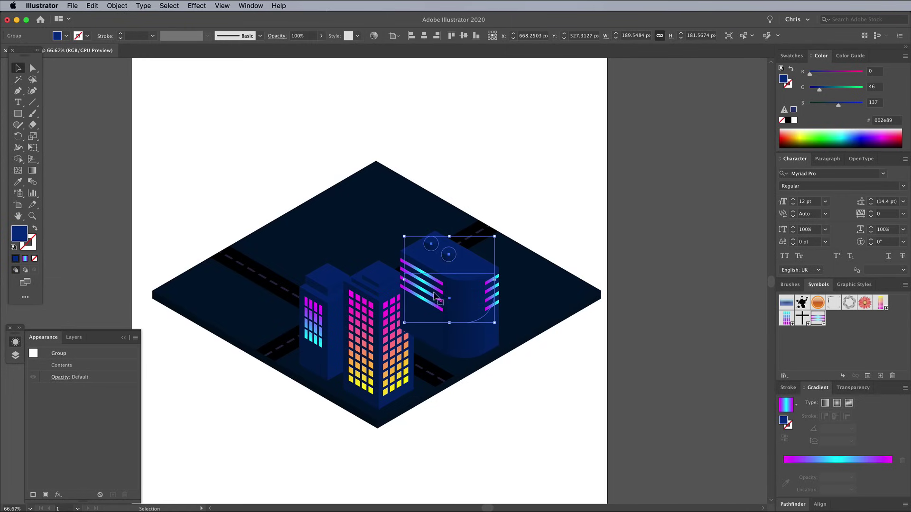
pyautogui.rightClick(435, 294)
pyautogui.moveTo(496, 411)
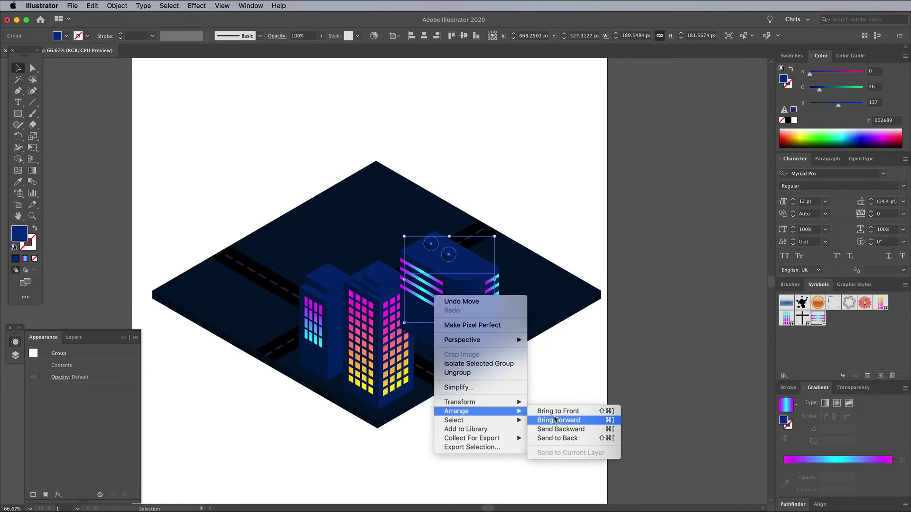
pyautogui.click(557, 429)
pyautogui.press('super+shift+a')
pyautogui.press('super+1')
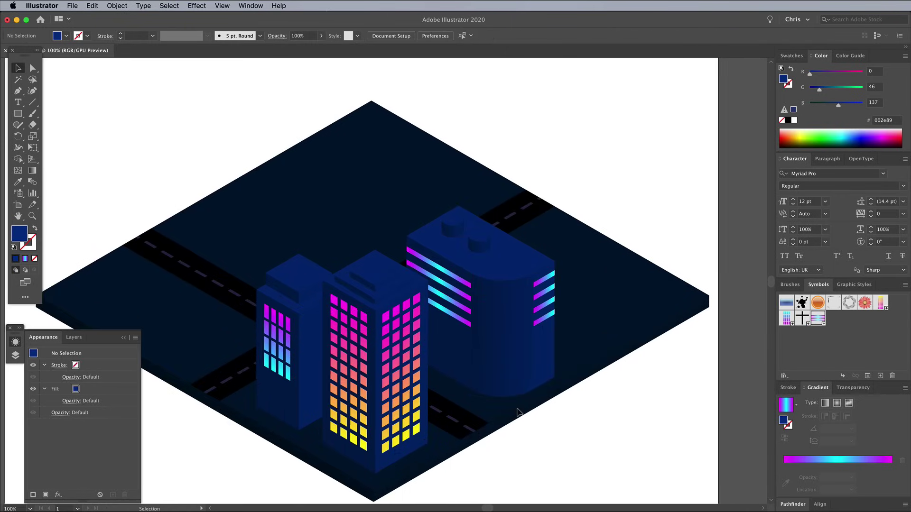
# Draw two overlapping rectangles and unite them into an L-shaped footprint about 229 by 167 px
pyautogui.scroll(10, 508, 154)
pyautogui.hscroll(5, 507, 155)
pyautogui.press('m')
pyautogui.moveTo(323, 162)
pyautogui.mouseDown()
pyautogui.moveTo(484, 241)
pyautogui.moveTo(486, 227)
pyautogui.mouseUp()
pyautogui.moveTo(486, 163)
pyautogui.mouseDown()
pyautogui.moveTo(421, 279)
pyautogui.moveTo(433, 281)
pyautogui.mouseUp()
pyautogui.press('v')
pyautogui.keyDown('shift'); pyautogui.click(380, 195); pyautogui.keyUp('shift')
pyautogui.click(792, 505)
pyautogui.click(784, 479)
# Apply 3D Extrude & Bevel to the L-shaped footprint with the Isometric Top position and an increased extrude depth
pyautogui.click(196, 6)
pyautogui.click(216, 26)
pyautogui.click(579, 298)
pyautogui.hotkey('shift', 'Up')
pyautogui.hotkey('shift', 'Up')
pyautogui.hotkey('shift', 'Up')
pyautogui.hotkey('shift', 'Up')
pyautogui.hotkey('shift', 'Up')
pyautogui.hotkey('shift', 'Up')
pyautogui.hotkey('shift', 'Up')
pyautogui.hotkey('shift', 'Up')
pyautogui.hotkey('shift', 'Up')
pyautogui.hotkey('shift', 'Up')
pyautogui.hotkey('shift', 'Up')
pyautogui.hotkey('shift', 'Up')
pyautogui.hotkey('shift', 'Up')
pyautogui.hotkey('shift', 'Up')
pyautogui.hotkey('shift', 'Up')
pyautogui.hotkey('shift', 'Up')
pyautogui.hotkey('shift', 'Up')
pyautogui.hotkey('shift', 'Up')
pyautogui.hotkey('shift', 'Up')
pyautogui.hotkey('shift', 'Up')
pyautogui.press('Return')
# Duplicate the L-shaped block, set the copy's extrude depth to 10 pt and raise it to roof level
pyautogui.moveTo(433, 226); pyautogui.dragTo(433, 170)
pyautogui.click(73, 412)
pyautogui.doubleClick(585, 298)
pyautogui.write('10')
pyautogui.press('Return')
pyautogui.hotkey('shift', 'Up')
pyautogui.hotkey('shift', 'Up')
pyautogui.hotkey('shift', 'Up')
pyautogui.hotkey('shift', 'Up')
pyautogui.hotkey('shift', 'Up')
# Shrink the thin L-shaped layer and nudge it into place on the tower's roof
pyautogui.moveTo(487, 191); pyautogui.dragTo(483, 166)
pyautogui.hotkey('shift', 'Right')
pyautogui.hotkey('shift', 'Down')
pyautogui.hotkey('shift', 'Down')
# Add a second, smaller L-shaped layer on top of the roof layer and nudge it into place
pyautogui.hotkey('shift', 'Right')
pyautogui.press('Up')
pyautogui.press('Up')
pyautogui.press('Up')
pyautogui.press('Up')
pyautogui.press('Up')
pyautogui.press('Up')
pyautogui.press('Up')
pyautogui.press('Right')
pyautogui.press('Right')
pyautogui.press('Right')
pyautogui.press('Right')
pyautogui.press('Right')
pyautogui.hotkey('shift', 'Down')
pyautogui.moveTo(491, 168); pyautogui.dragTo(467, 158)
pyautogui.hotkey('shift', 'Down')
pyautogui.hotkey('shift', 'Right')
pyautogui.click(568, 204)
pyautogui.scroll(2, 427, 185)
pyautogui.hscroll(-2, 427, 185)
pyautogui.press('m')
pyautogui.moveTo(570, 192); pyautogui.dragTo(573, 356)
pyautogui.press('super+z')
# Map the striped symbol vertically onto the L-shaped tower's narrow front face and a gradient window symbol onto its wide left face
pyautogui.press('v')
pyautogui.click(475, 285)
pyautogui.click(73, 413)
pyautogui.click(582, 352)
pyautogui.click(740, 176)
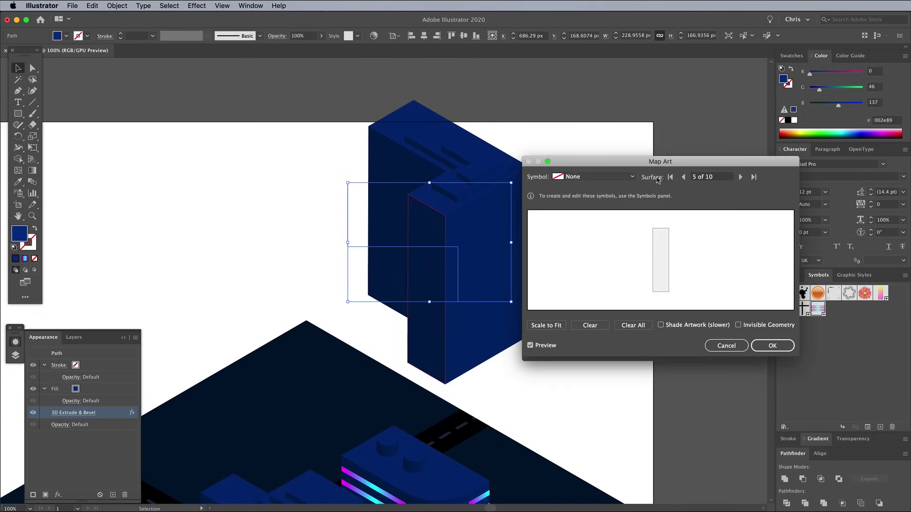
pyautogui.click(593, 177)
pyautogui.click(591, 285)
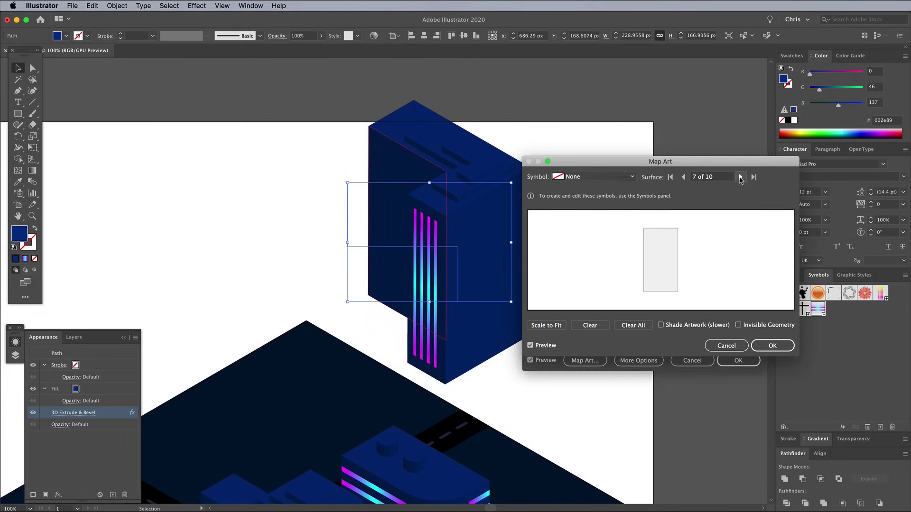
pyautogui.click(560, 326)
pyautogui.press('Return')
pyautogui.press('Return')
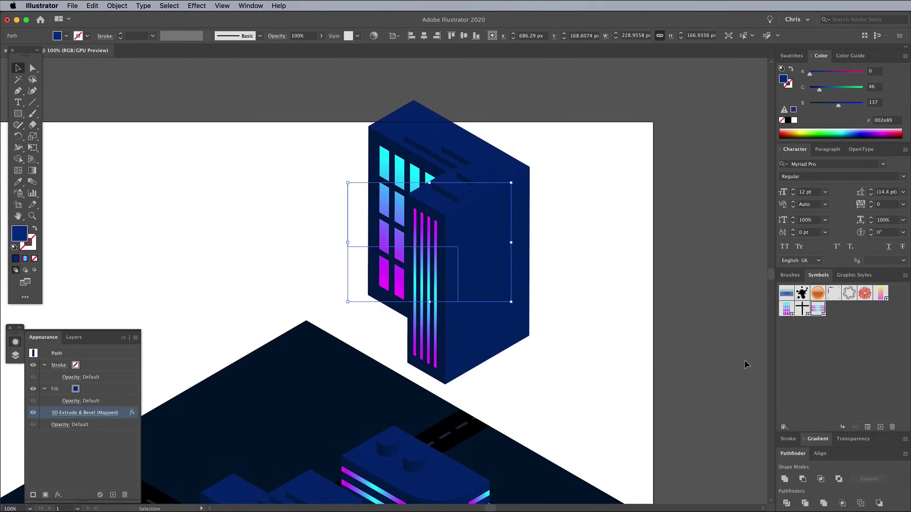
# Move the L-shaped tower with its roof layers onto the slab's right corner, behind the rounded building
pyautogui.moveTo(453, 173); pyautogui.dragTo(525, 295)
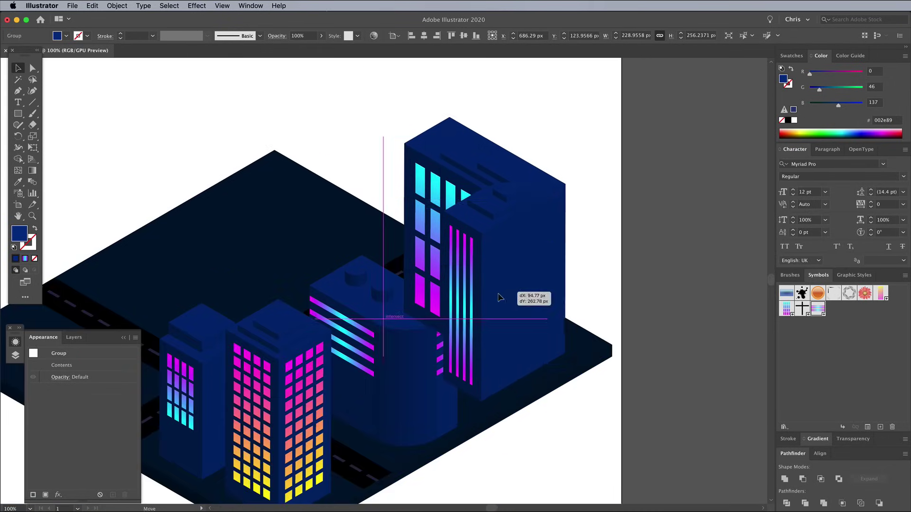
pyautogui.rightClick(508, 314)
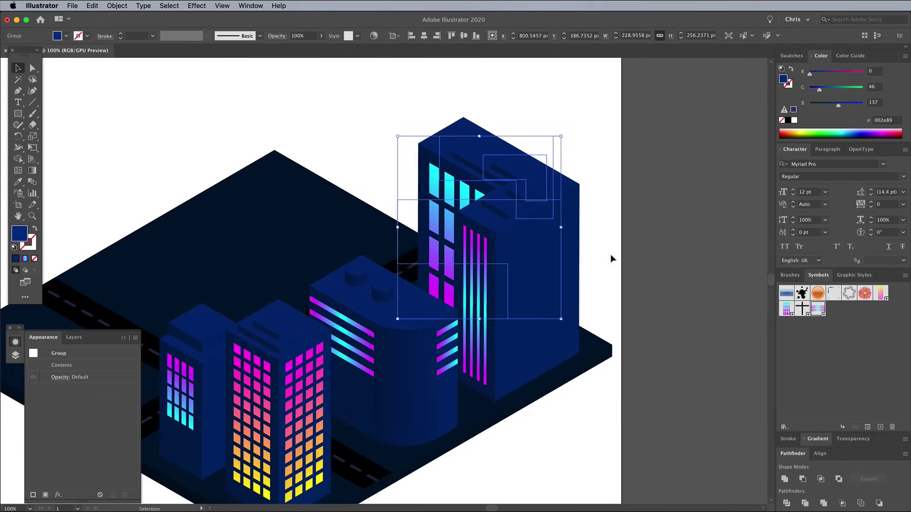
pyautogui.click(610, 259)
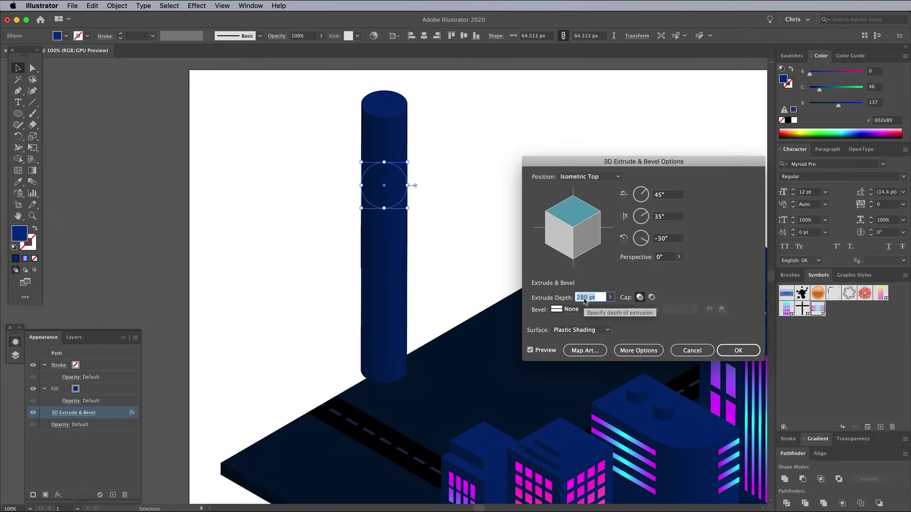
# Set the upper cylinder copy's extrude depth to 70 pt and shrink its circle to form a narrower second tier
pyautogui.write('70')
pyautogui.press('Return')
pyautogui.moveTo(361, 162); pyautogui.dragTo(368, 169)
# Duplicate the second tier upward, shrink the copy into a thin spire and fill it with magenta ff00ff
pyautogui.press('super+c')
pyautogui.press('super+f')
pyautogui.hotkey('shift', 'Up')
pyautogui.hotkey('shift', 'Up')
pyautogui.hotkey('shift', 'Up')
pyautogui.hotkey('shift', 'Up')
pyautogui.hotkey('shift', 'Up')
pyautogui.hotkey('shift', 'Up')
pyautogui.moveTo(368, 122); pyautogui.dragTo(378, 125)
pyautogui.press('Down')
pyautogui.doubleClick(20, 233)
pyautogui.write('ff00ff')
pyautogui.click(748, 411)
pyautogui.click(789, 307)
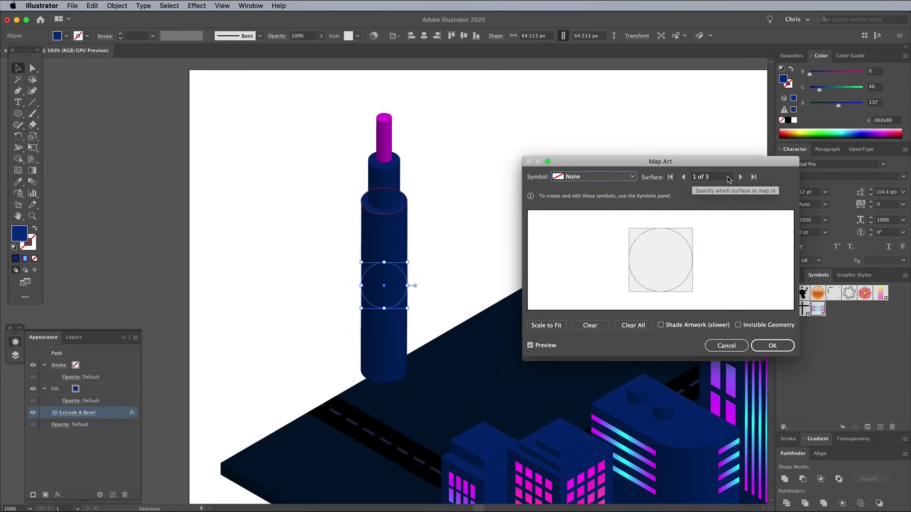
# Map New Symbol 3 around the main cylinder's side surface, adjust the artwork's width, and move the finished round tower onto the slab
pyautogui.click(740, 177)
pyautogui.click(740, 177)
pyautogui.click(593, 177)
pyautogui.click(586, 315)
pyautogui.click(546, 325)
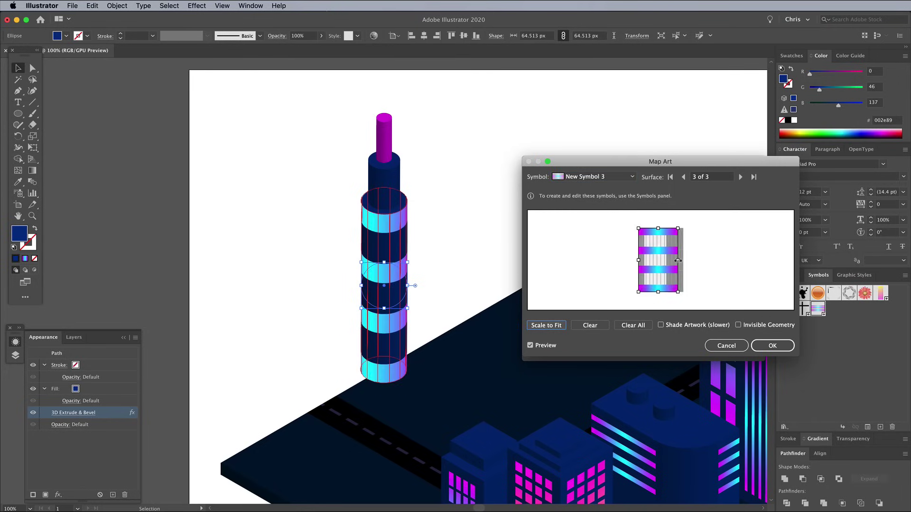
pyautogui.moveTo(673, 261); pyautogui.dragTo(670, 261)
pyautogui.moveTo(639, 261); pyautogui.dragTo(645, 261)
pyautogui.click(773, 346)
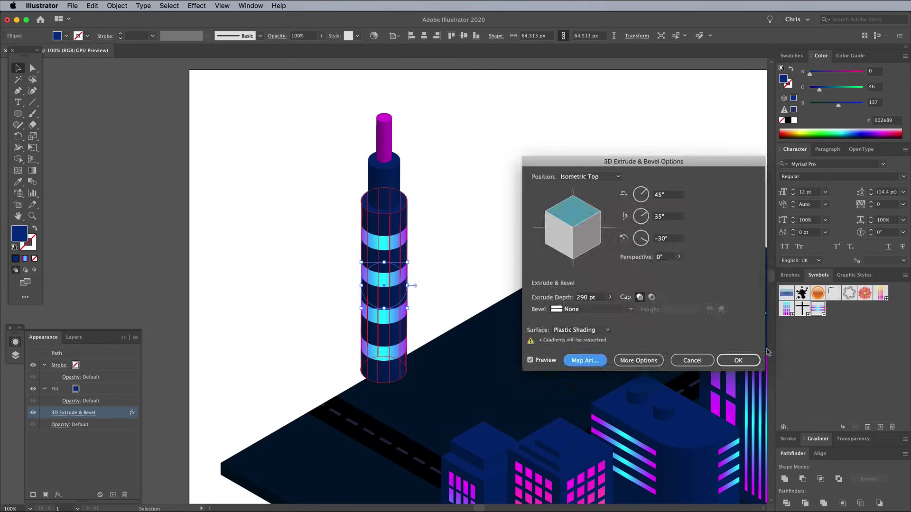
pyautogui.click(741, 360)
pyautogui.moveTo(392, 252); pyautogui.dragTo(664, 236)
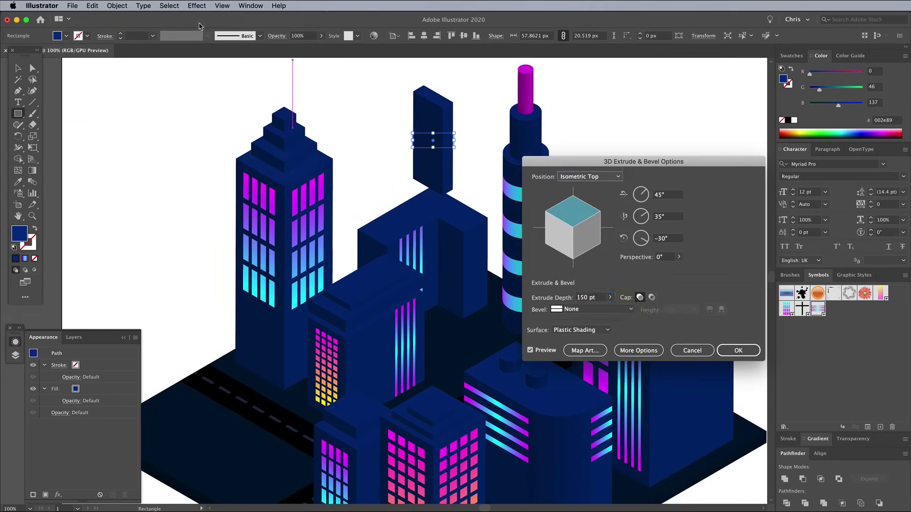
# Map the cyan-magenta window symbol onto the right face of the square building with the 200 pt extrude depth
pyautogui.click(586, 360)
pyautogui.click(595, 176)
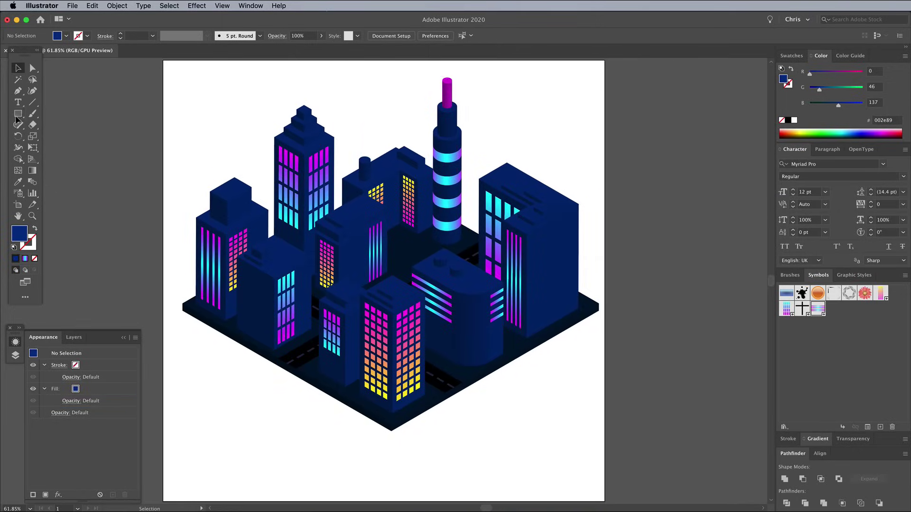
# Draw a 1000 by 1000 px blue rectangle covering the artboard and send it to the back
pyautogui.click(18, 114)
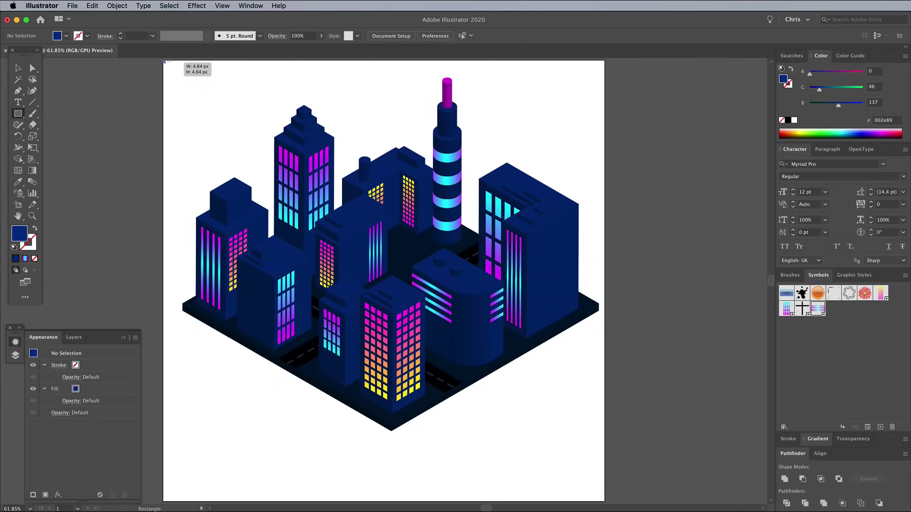
pyautogui.moveTo(163, 61); pyautogui.dragTo(606, 476)
pyautogui.rightClick(397, 286)
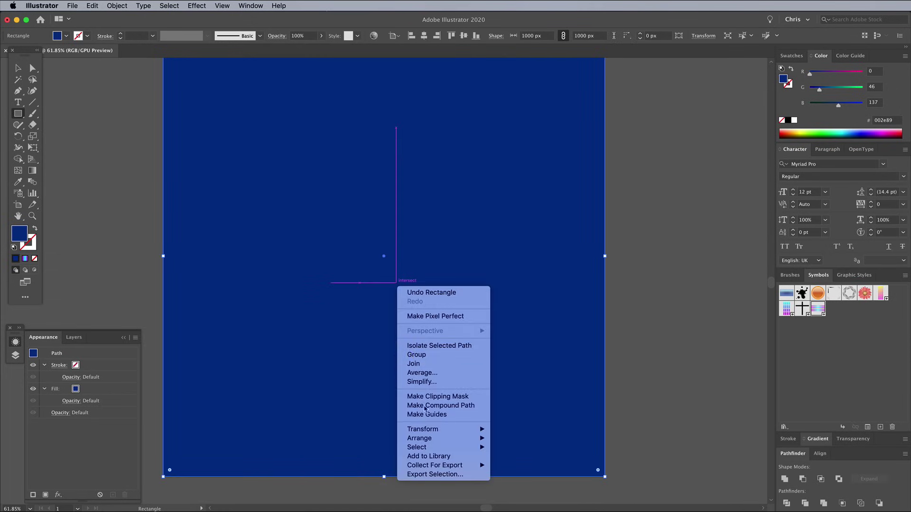
pyautogui.moveTo(462, 439)
pyautogui.click(521, 465)
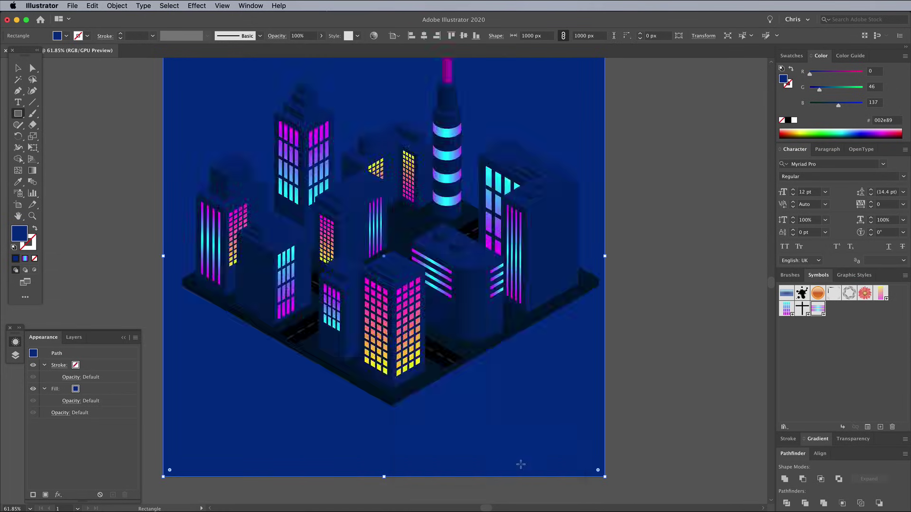
# Fill the background square with a two-stop linear gradient and set its start stop to dark navy 000049
pyautogui.scroll(2, 520, 465)
pyautogui.click(817, 439)
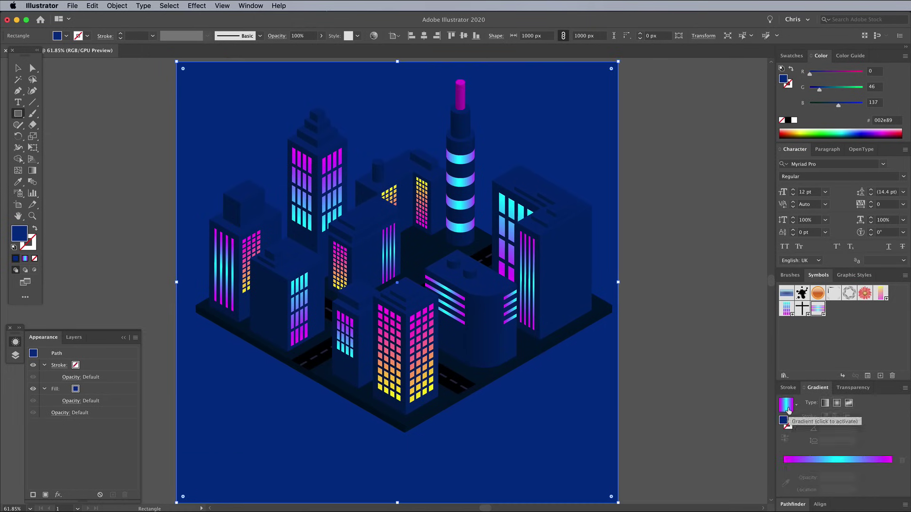
pyautogui.click(786, 393)
pyautogui.moveTo(837, 466); pyautogui.dragTo(783, 466)
pyautogui.click(786, 483)
pyautogui.click(240, 200)
pyautogui.doubleClick(784, 465)
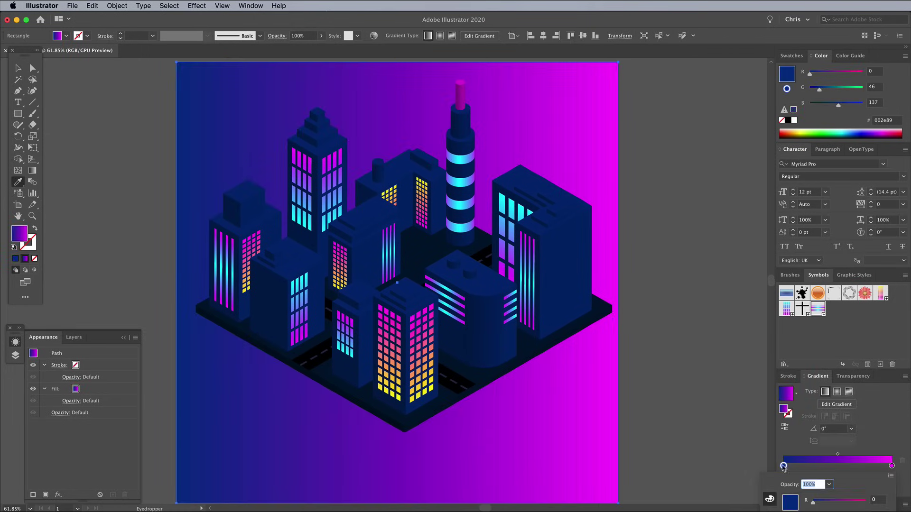
pyautogui.moveTo(822, 511); pyautogui.dragTo(813, 511)
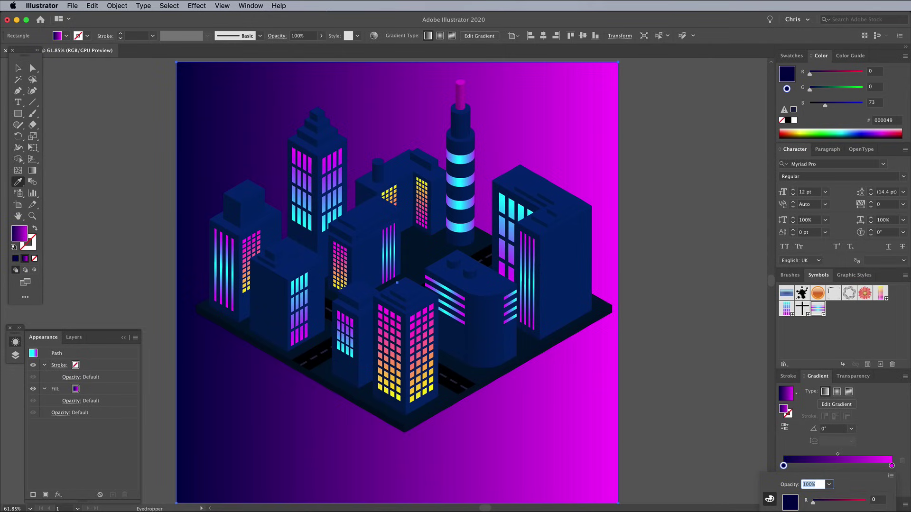
# Replace the background gradient's magenta end stop with the buildings' blue and brighten it to 2f42da
pyautogui.doubleClick(891, 465)
pyautogui.click(786, 483)
pyautogui.click(274, 253)
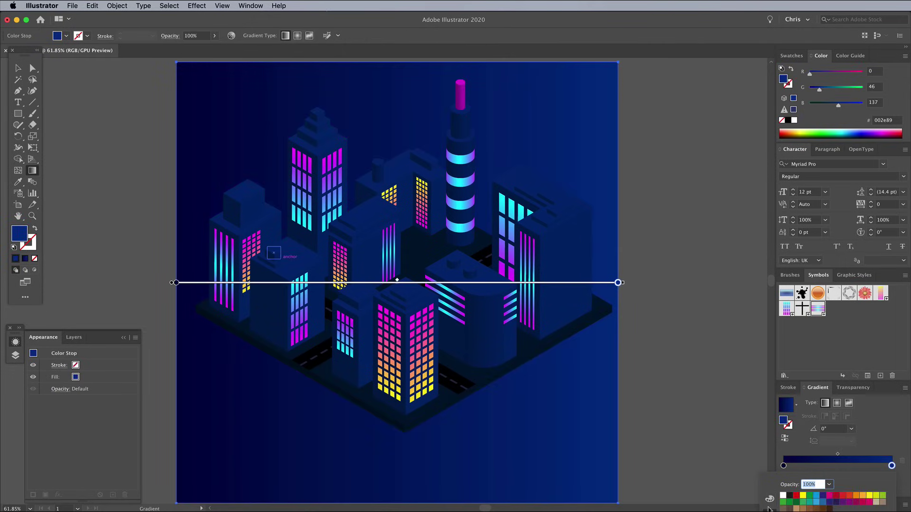
pyautogui.click(768, 503)
pyautogui.moveTo(841, 511)
pyautogui.mouseDown()
pyautogui.moveTo(849, 511)
pyautogui.moveTo(827, 511)
pyautogui.mouseUp()
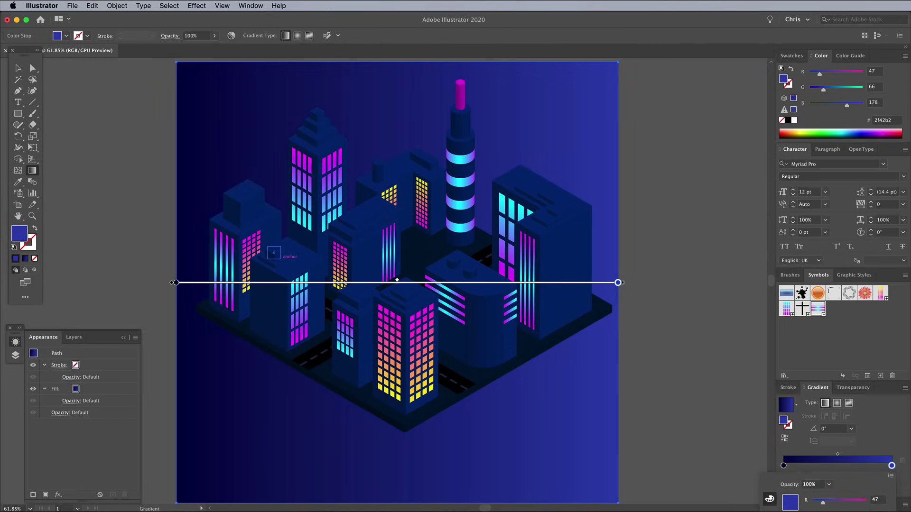
# Redirect the background gradient diagonally from the square's lower-left corner to its upper-right corner and darken its start stop to 00001e
pyautogui.press('super+minus')
pyautogui.moveTo(205, 459); pyautogui.dragTo(563, 103)
pyautogui.doubleClick(783, 466)
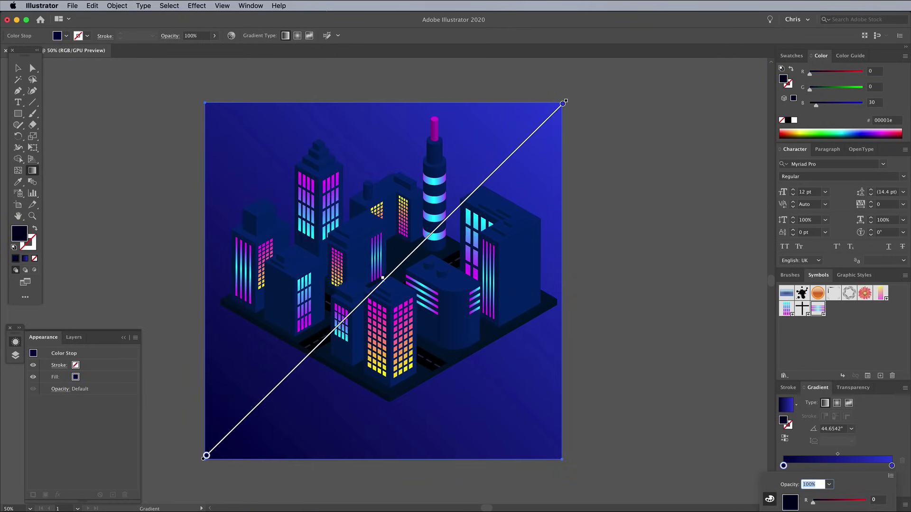
# Brighten the background gradient's blue end stop to 2f47eb and deselect the square
pyautogui.doubleClick(891, 466)
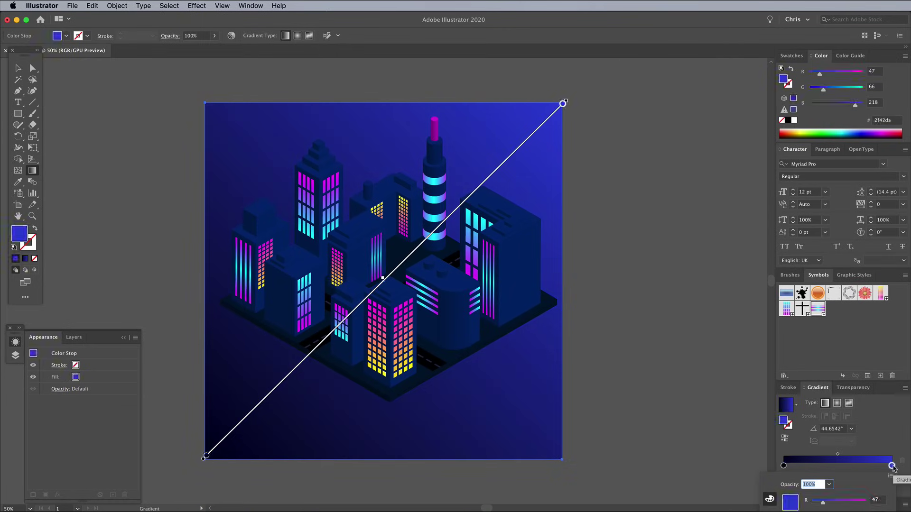
pyautogui.moveTo(823, 511); pyautogui.dragTo(862, 511)
pyautogui.click(883, 430)
pyautogui.click(18, 68)
pyautogui.click(142, 177)
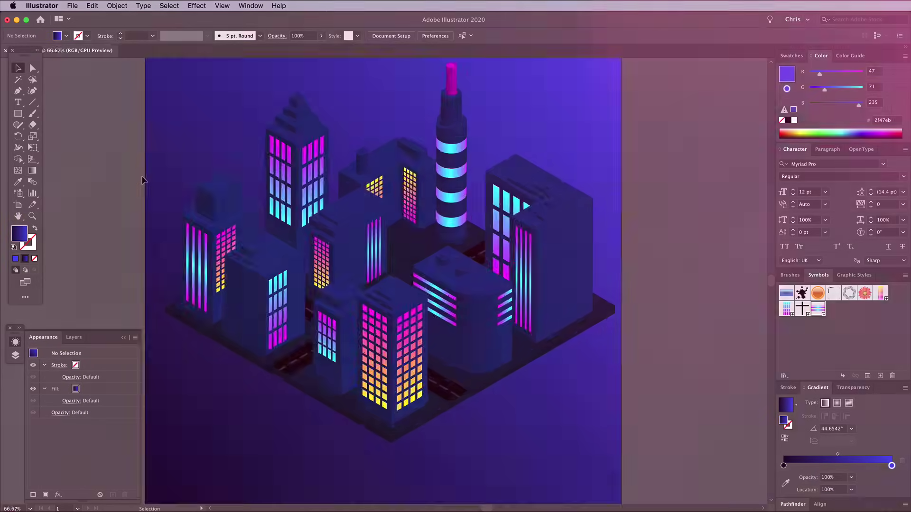